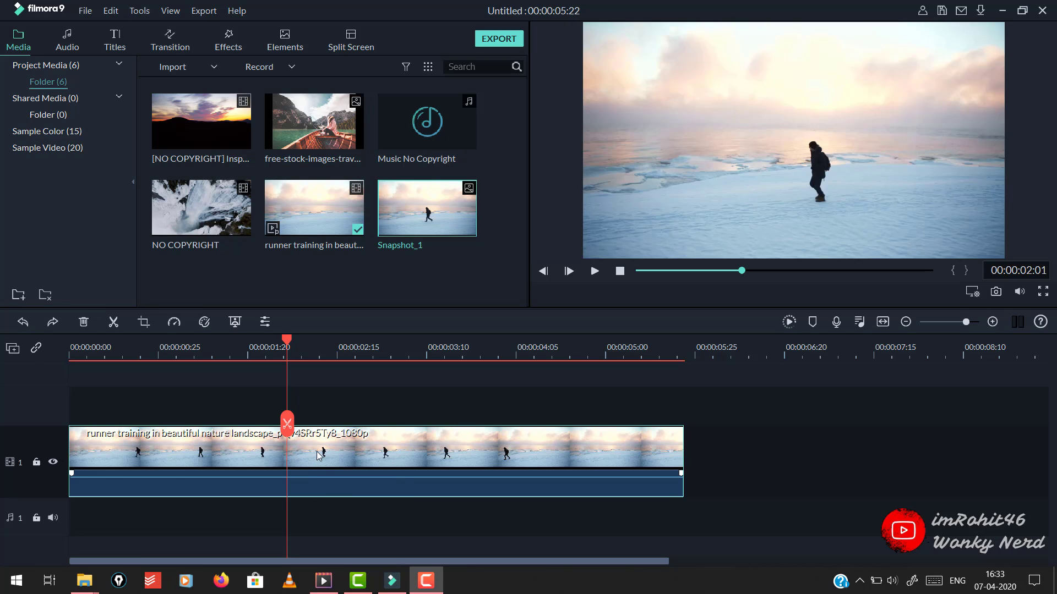
# Open the Advanced Color Correction settings for the runner training clip on the timeline
pyautogui.click(317, 347)
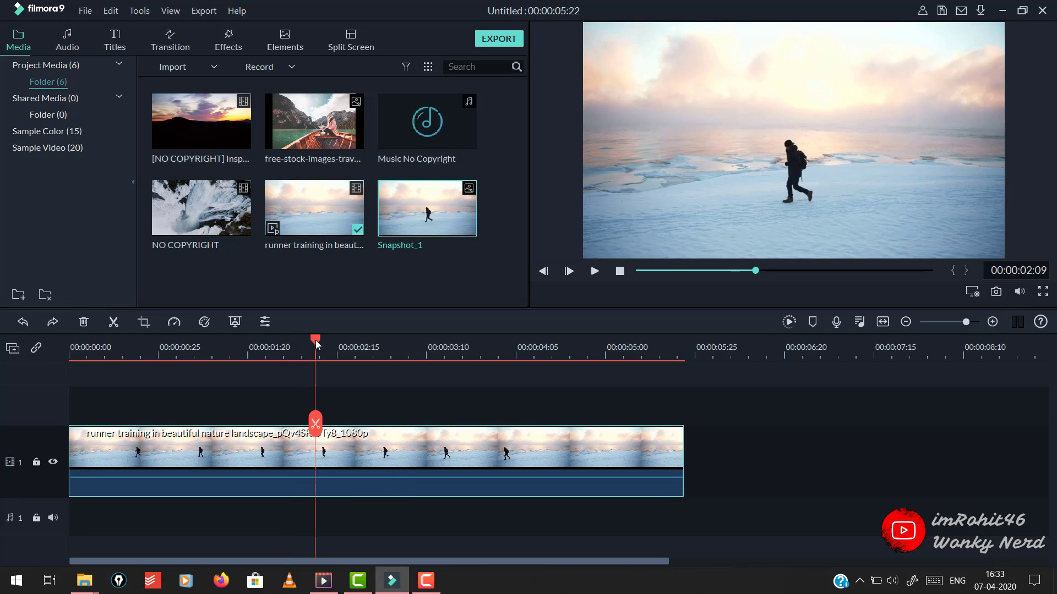
pyautogui.rightClick(336, 449)
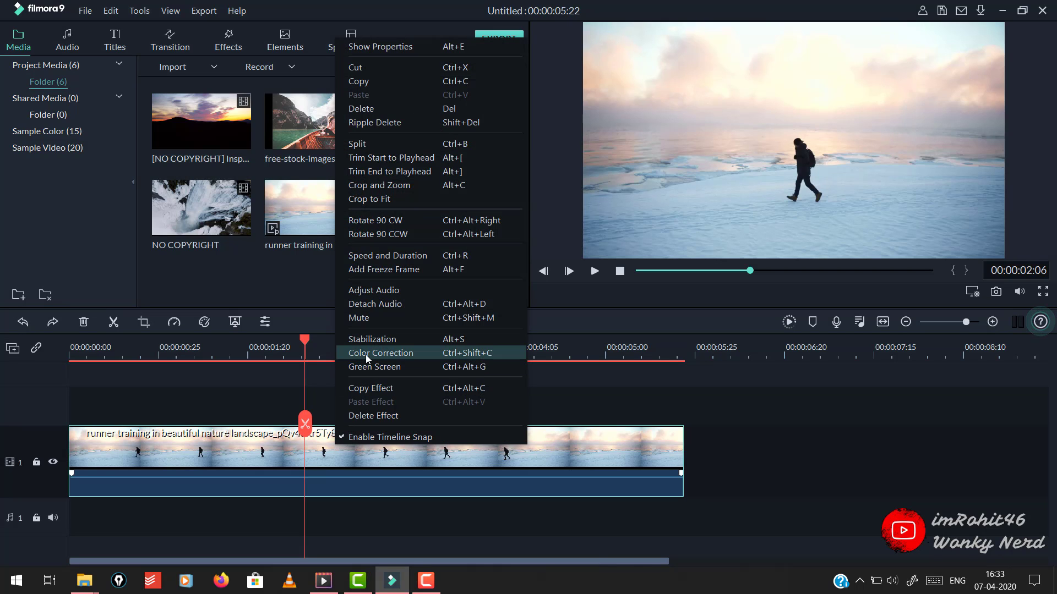
pyautogui.click(377, 465)
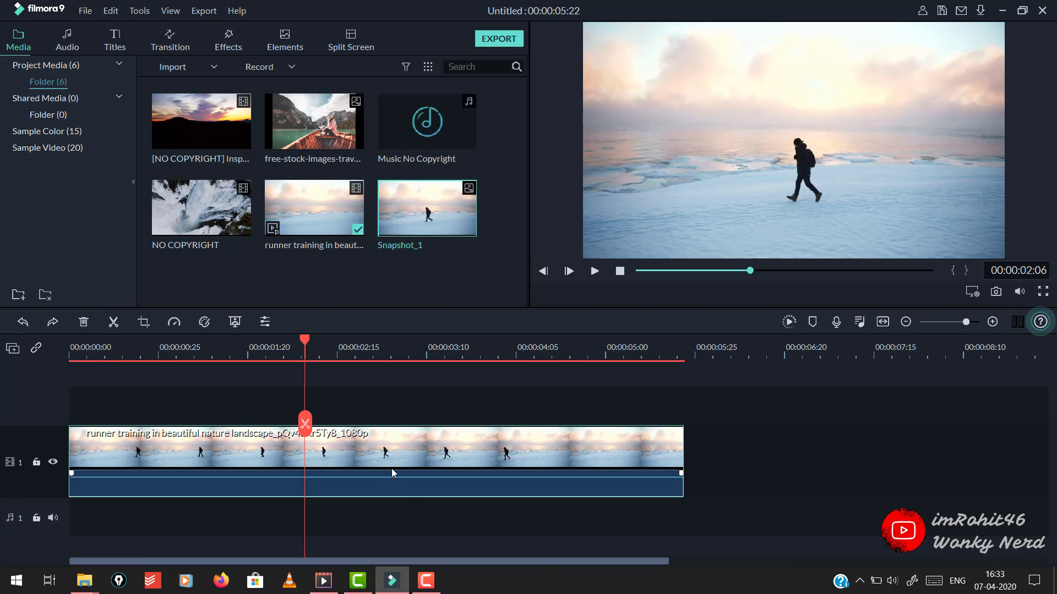
pyautogui.doubleClick(351, 455)
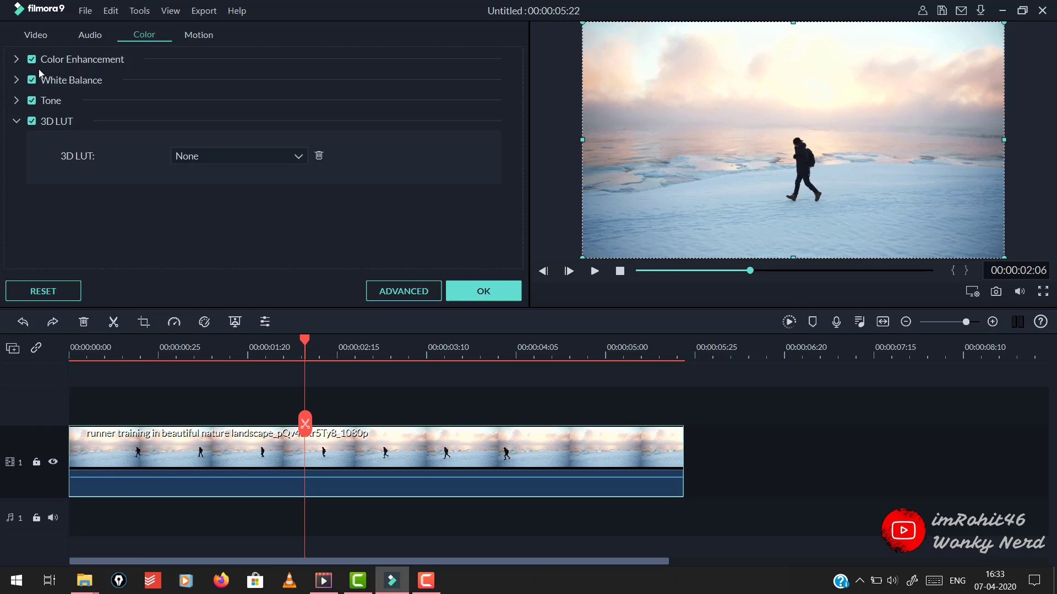
pyautogui.click(404, 292)
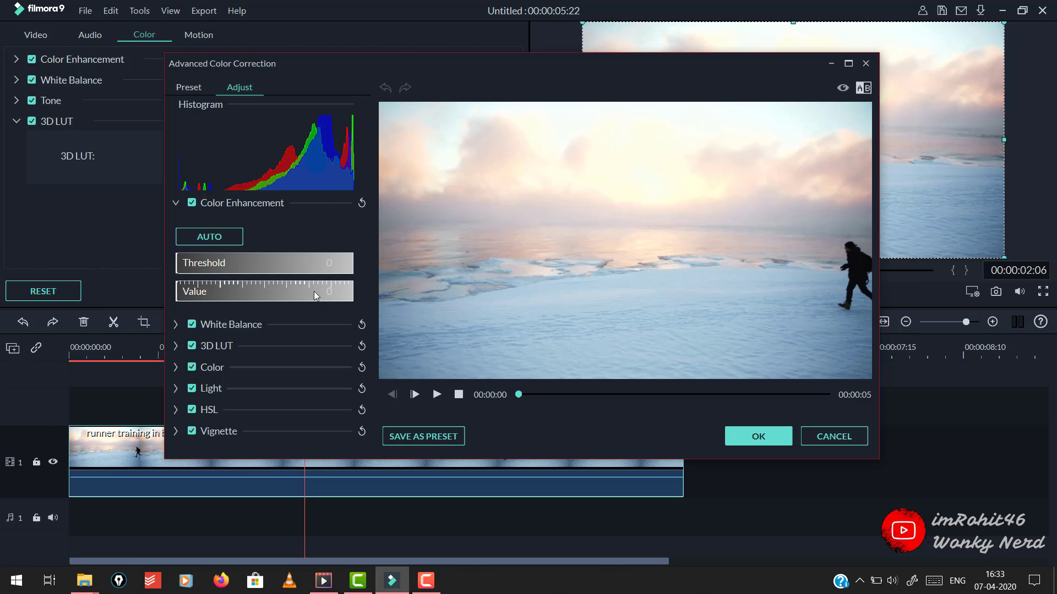
# Expand the White Balance settings and show before and after previews side by side in a maximized color correction window
pyautogui.click(175, 325)
pyautogui.scroll(-1, 224, 326)
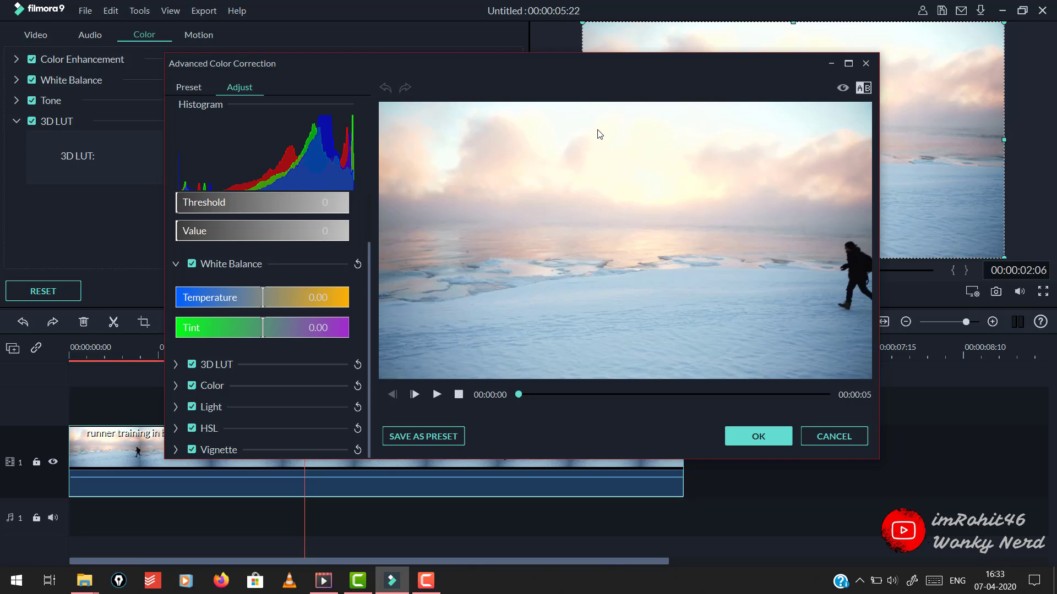
pyautogui.click(863, 90)
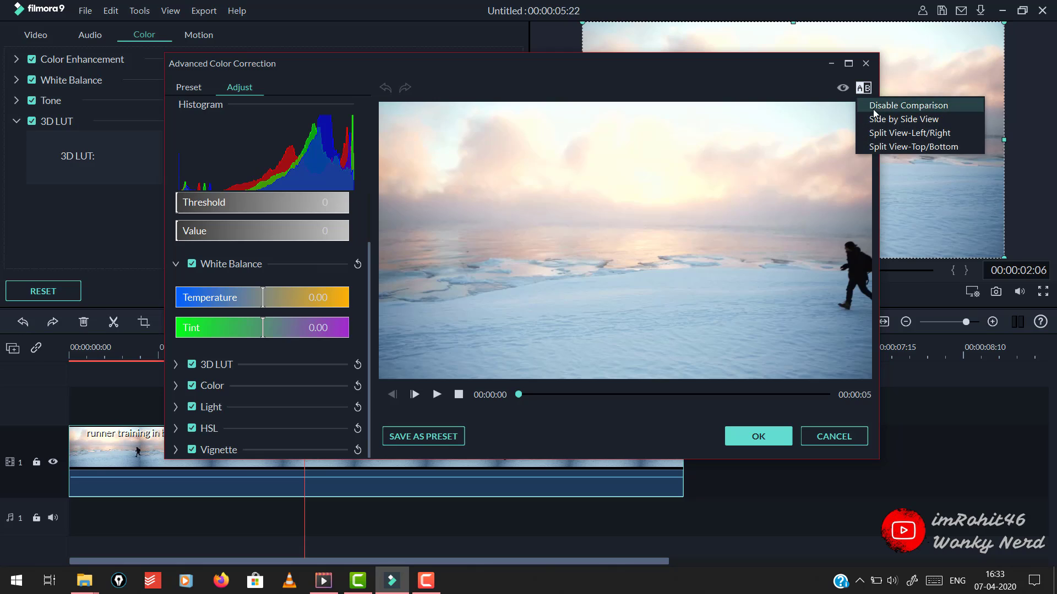
pyautogui.click(876, 115)
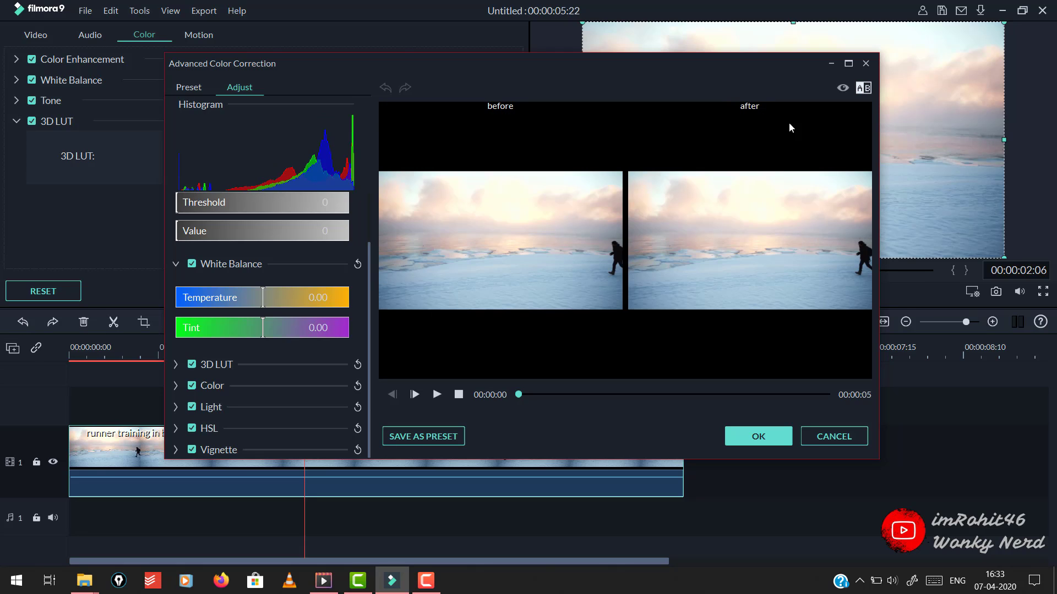
pyautogui.click(848, 64)
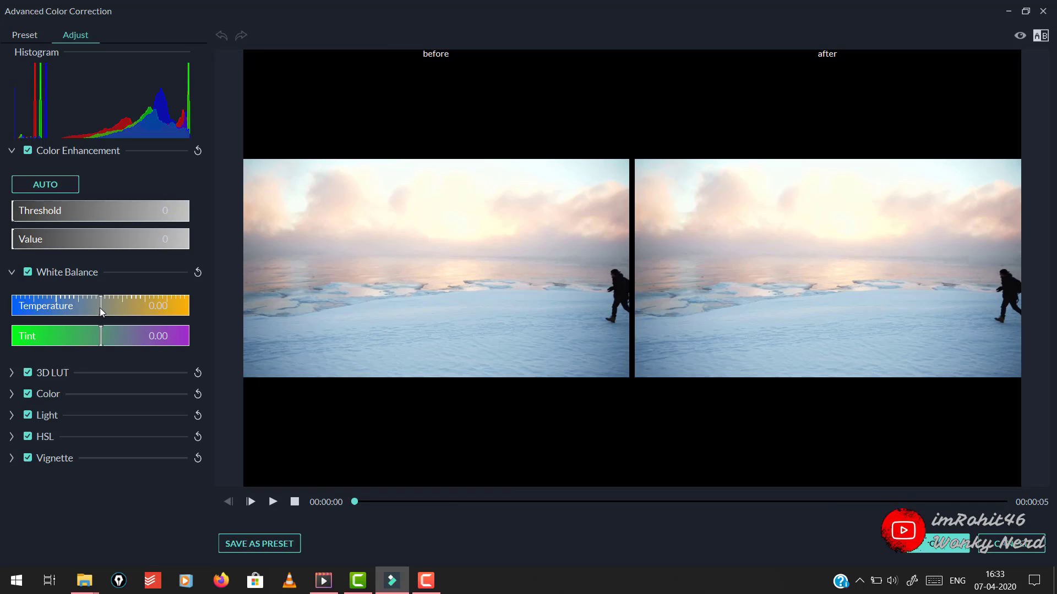
# Warm the clip's white balance by setting Temperature to about 49.4 and Tint to 2.56
pyautogui.moveTo(100, 309); pyautogui.dragTo(171, 305)
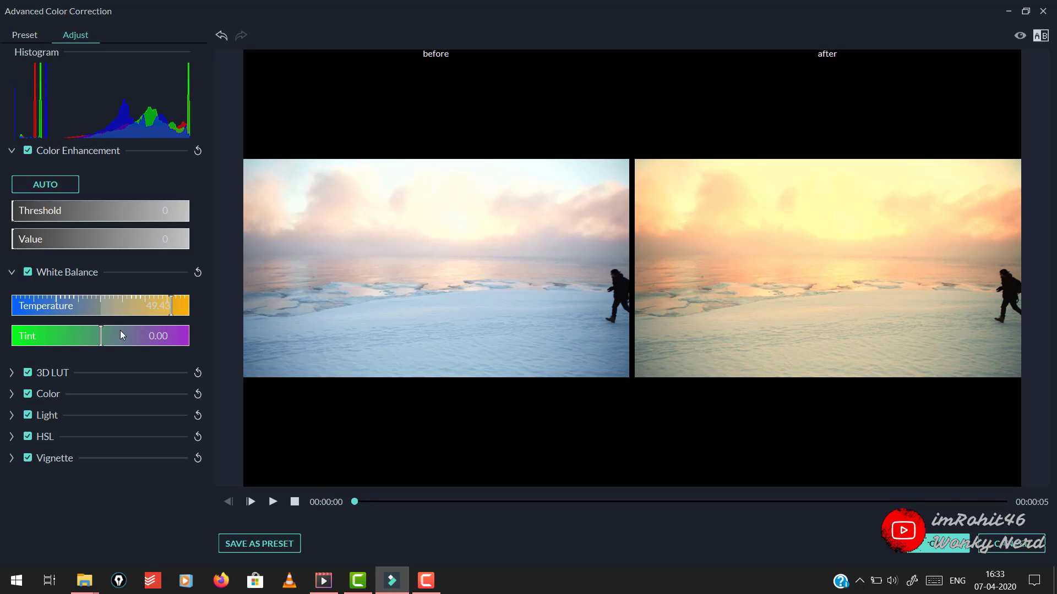
pyautogui.moveTo(102, 344); pyautogui.dragTo(128, 343)
# Adjust the clip's Color settings to Exposure 1, Brightness -30, Contrast 52, Vibrance 50 and Saturation 31
pyautogui.click(14, 397)
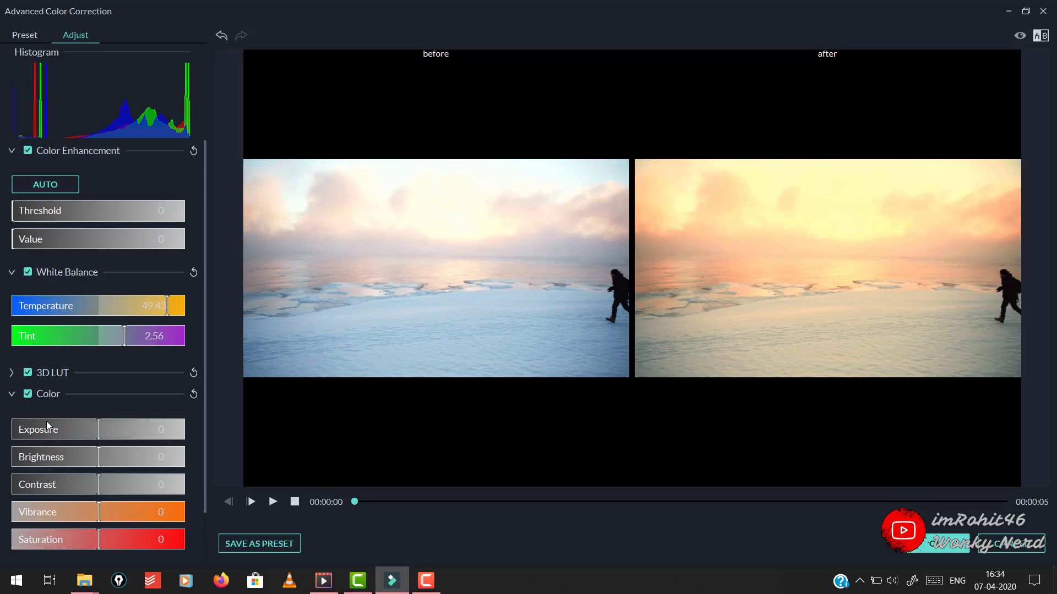
pyautogui.scroll(-2, 48, 426)
pyautogui.moveTo(98, 367); pyautogui.dragTo(73, 397)
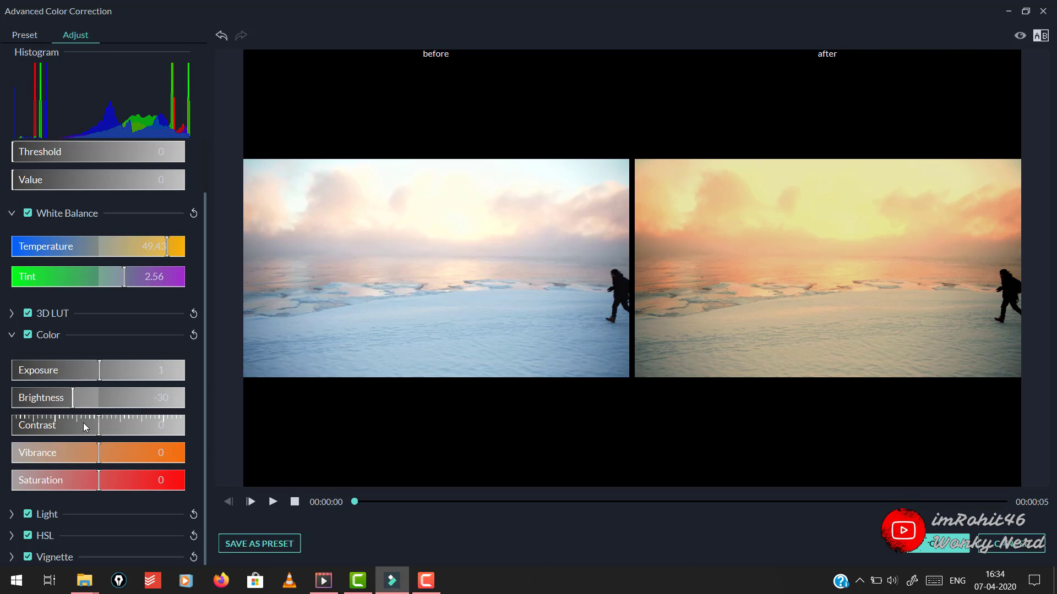
pyautogui.moveTo(95, 435); pyautogui.dragTo(141, 461)
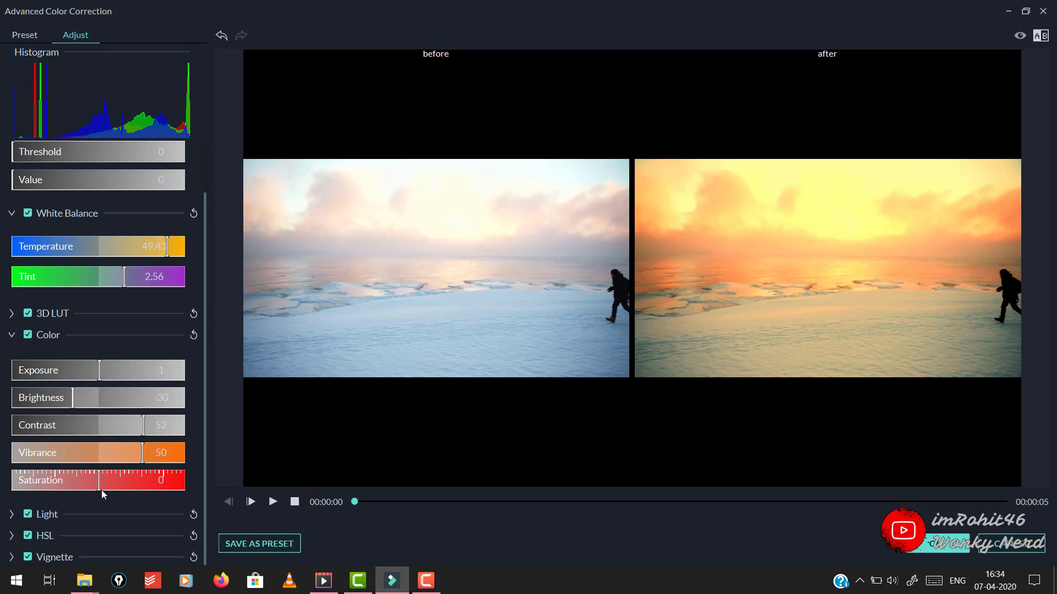
pyautogui.moveTo(101, 490); pyautogui.dragTo(125, 491)
# Adjust the clip's Light settings to Highlights -19, Shadows -65, Whites -44 and Blacks -24
pyautogui.click(13, 515)
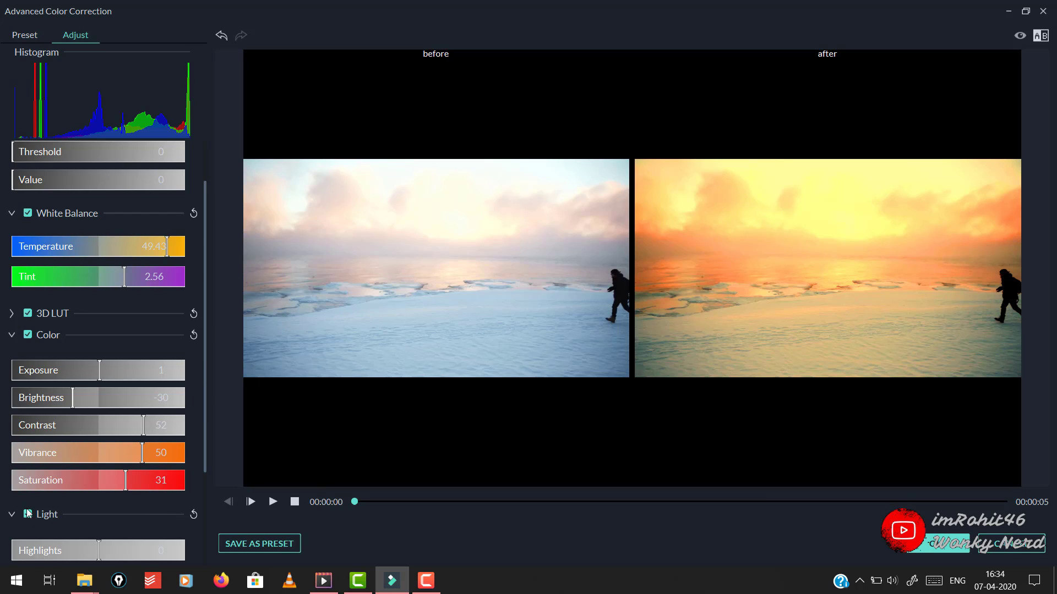
pyautogui.scroll(-3, 27, 508)
pyautogui.moveTo(98, 445); pyautogui.dragTo(42, 434)
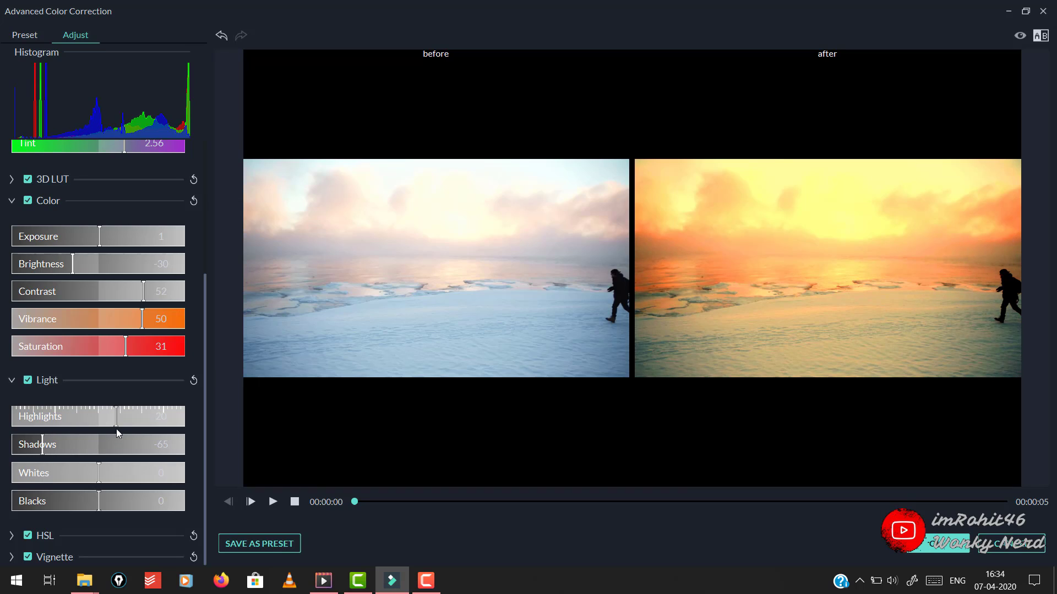
pyautogui.moveTo(117, 428); pyautogui.dragTo(82, 410)
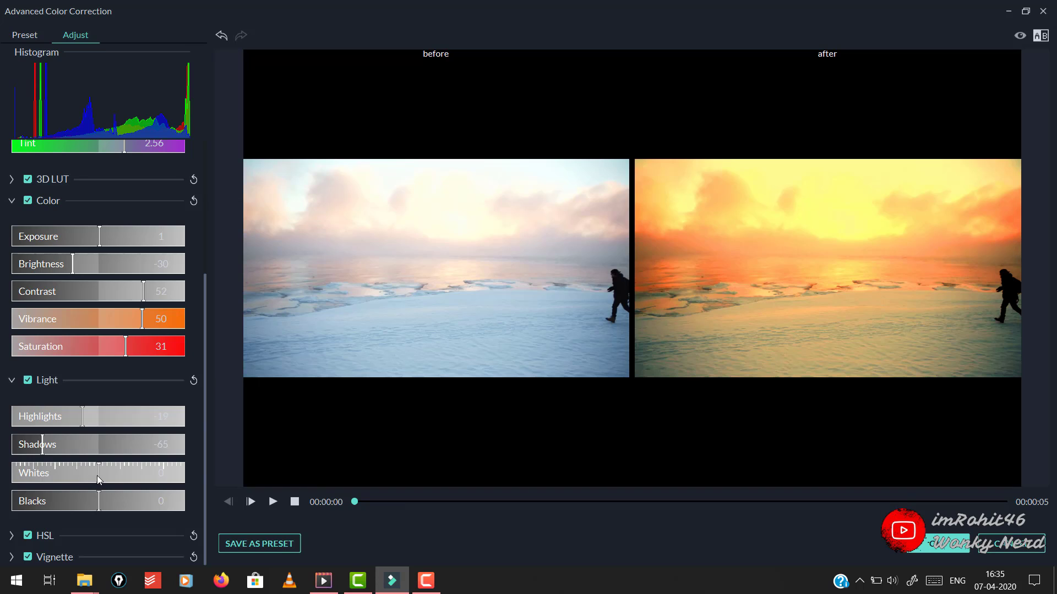
pyautogui.moveTo(86, 474); pyautogui.dragTo(58, 476)
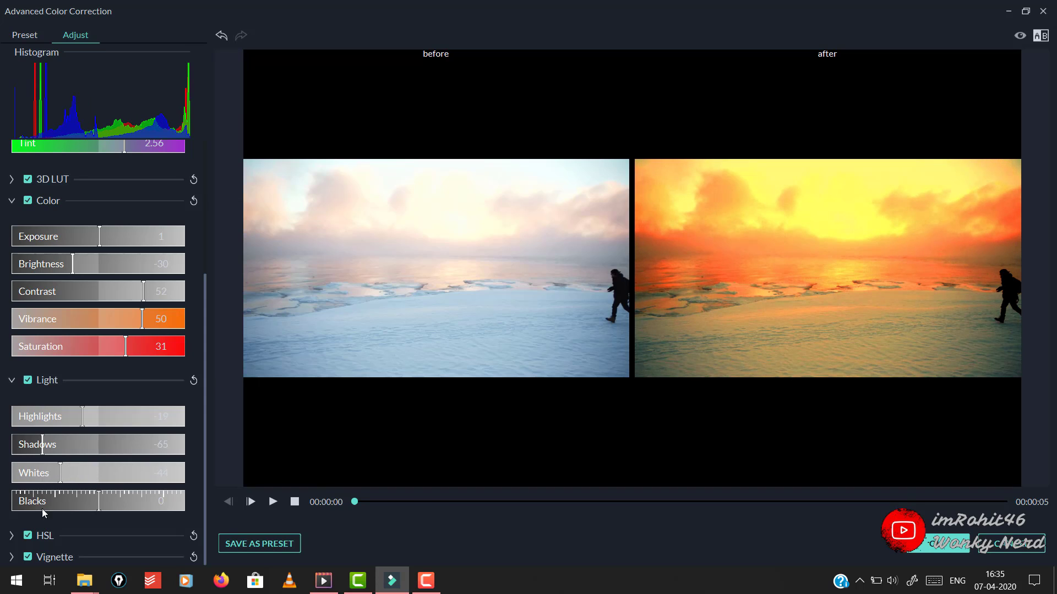
pyautogui.moveTo(97, 508); pyautogui.dragTo(76, 504)
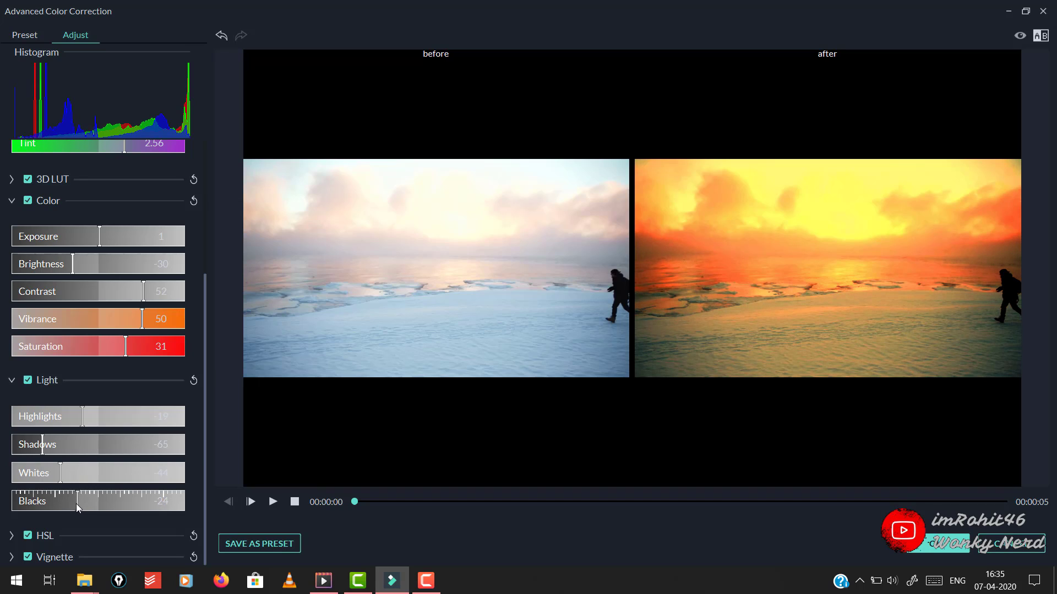
# Shift the hue of the orange range to about 3 in the HSL settings
pyautogui.click(80, 531)
pyautogui.scroll(-3, 81, 530)
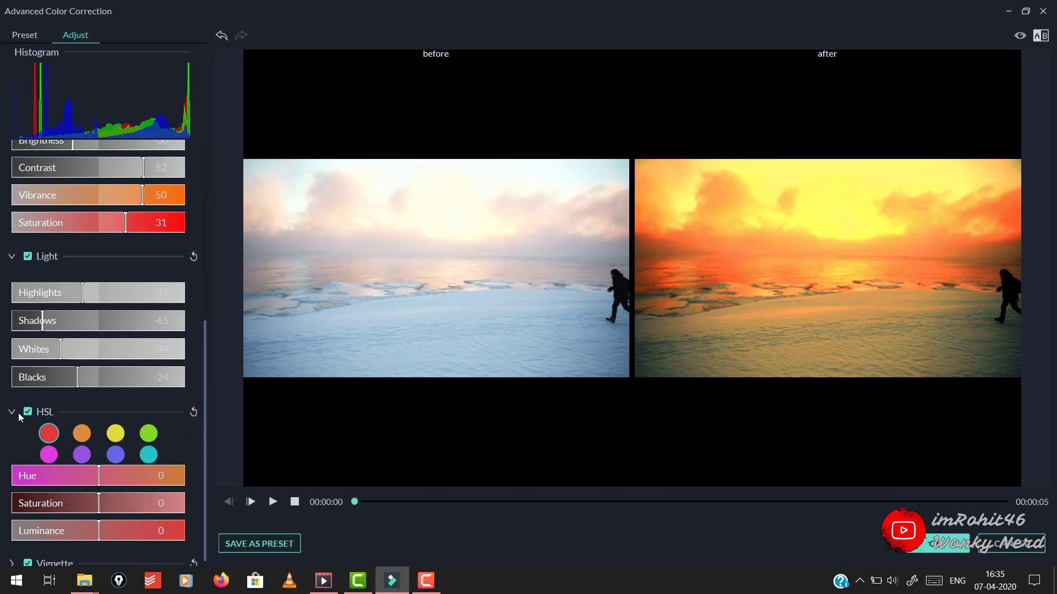
pyautogui.scroll(-1, 23, 445)
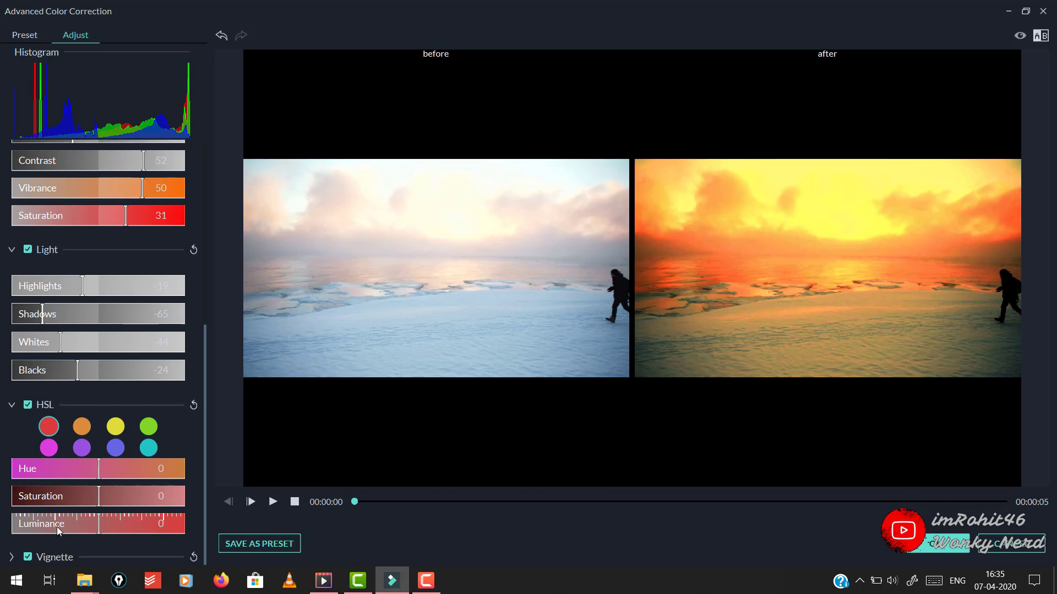
pyautogui.click(83, 429)
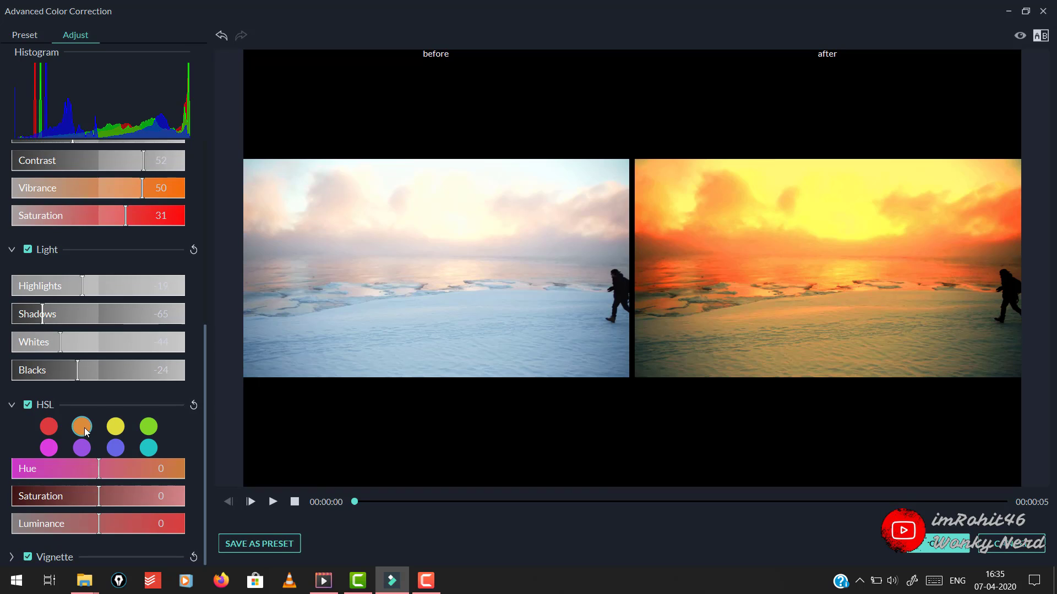
pyautogui.click(51, 425)
pyautogui.click(115, 427)
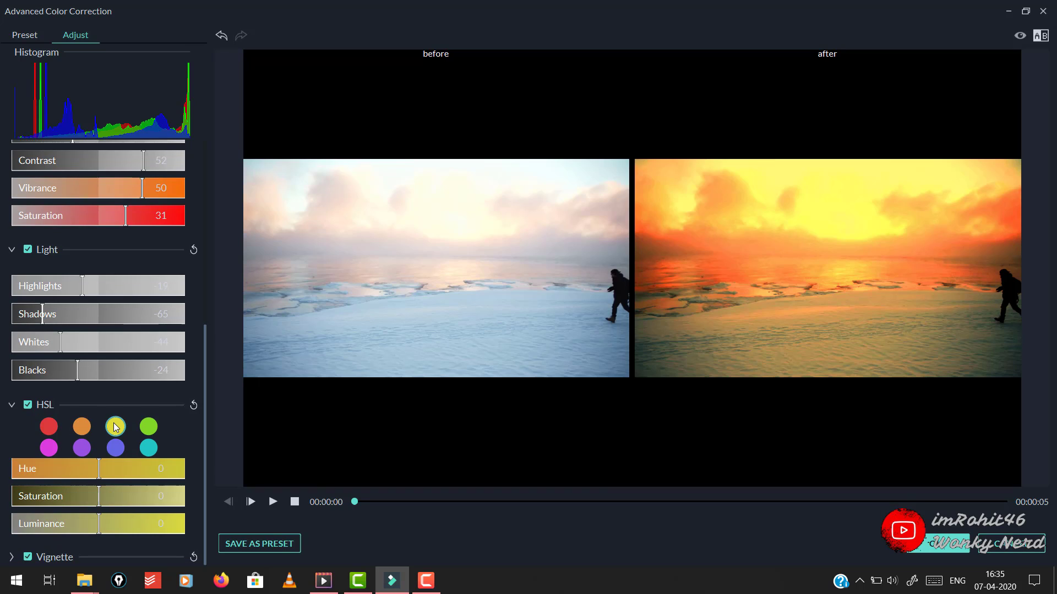
pyautogui.click(83, 427)
pyautogui.moveTo(98, 472); pyautogui.dragTo(102, 475)
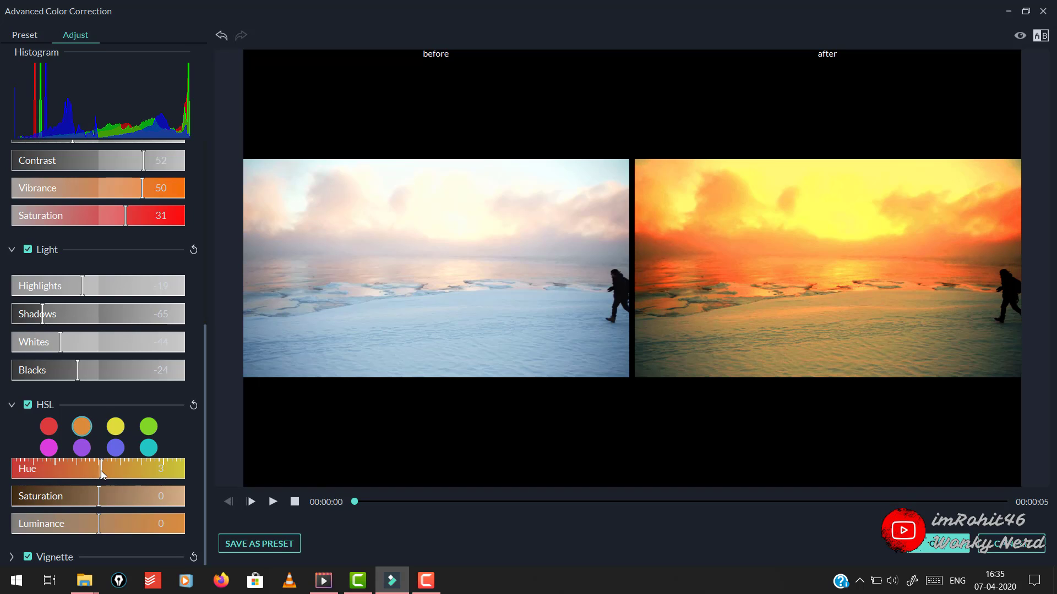
# Set the yellow range's HSL Hue to -11 and Saturation to -25, and raise its Luminance slightly
pyautogui.click(118, 432)
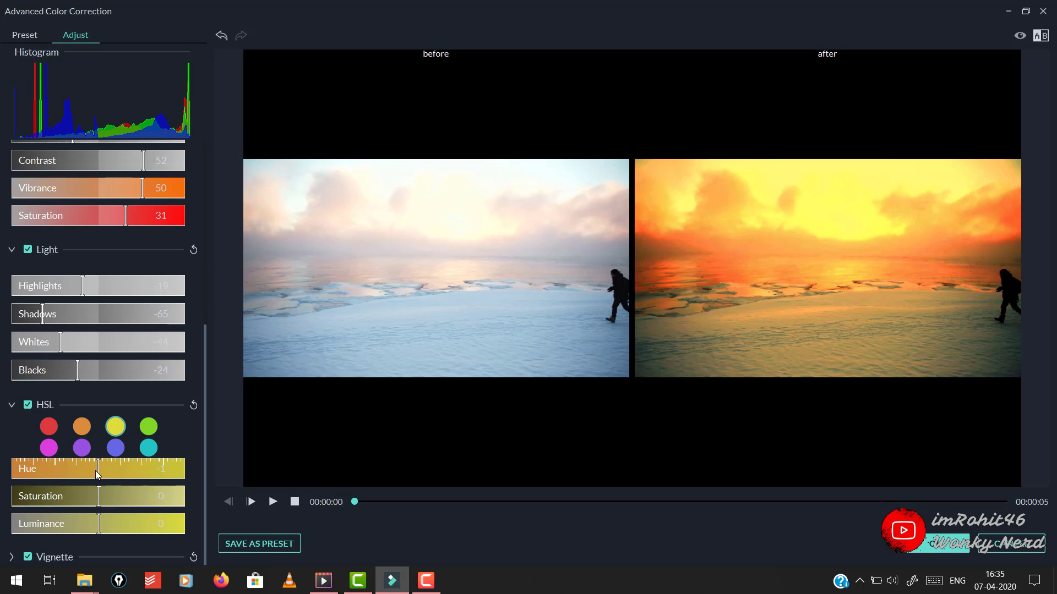
pyautogui.moveTo(95, 471); pyautogui.dragTo(76, 500)
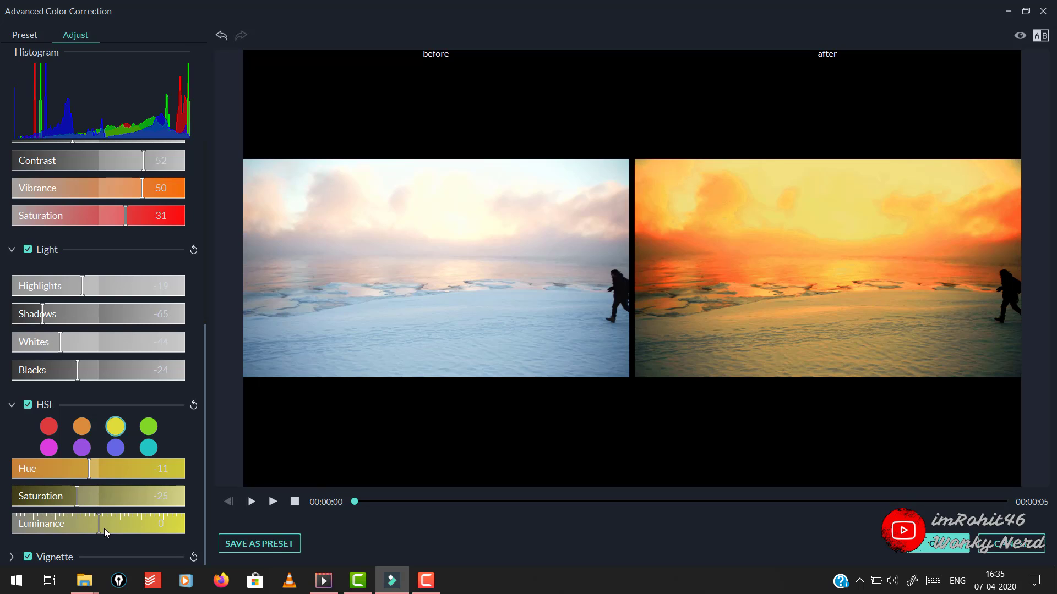
pyautogui.moveTo(108, 532); pyautogui.dragTo(104, 526)
pyautogui.click(12, 405)
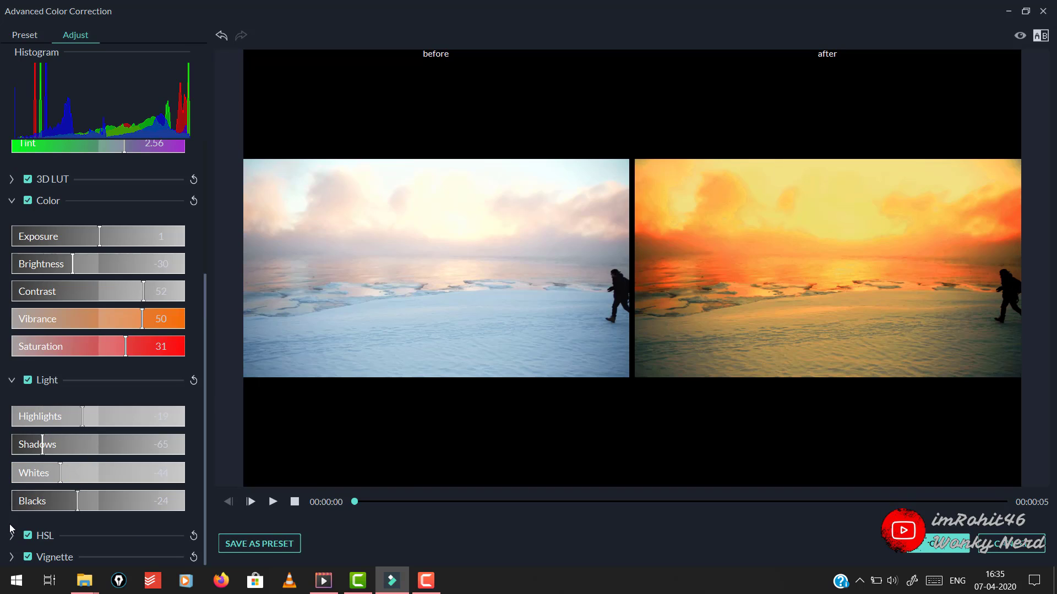
# Add a dark vignette with Amount -55, Size 100 and Roundness 2, and raise its Exposure slightly
pyautogui.click(11, 558)
pyautogui.scroll(-3, 94, 523)
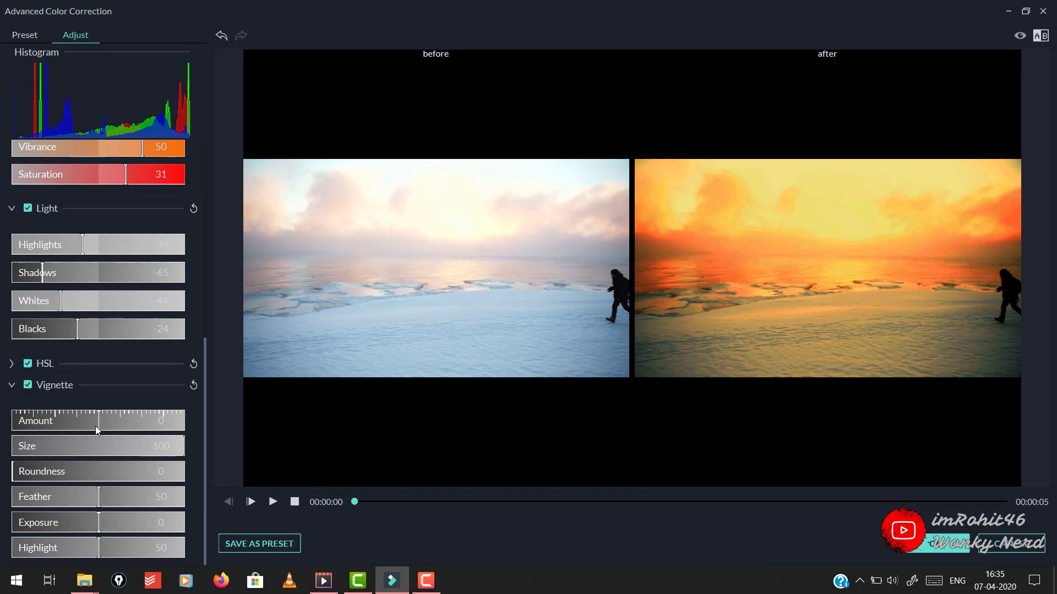
pyautogui.moveTo(99, 428); pyautogui.dragTo(52, 422)
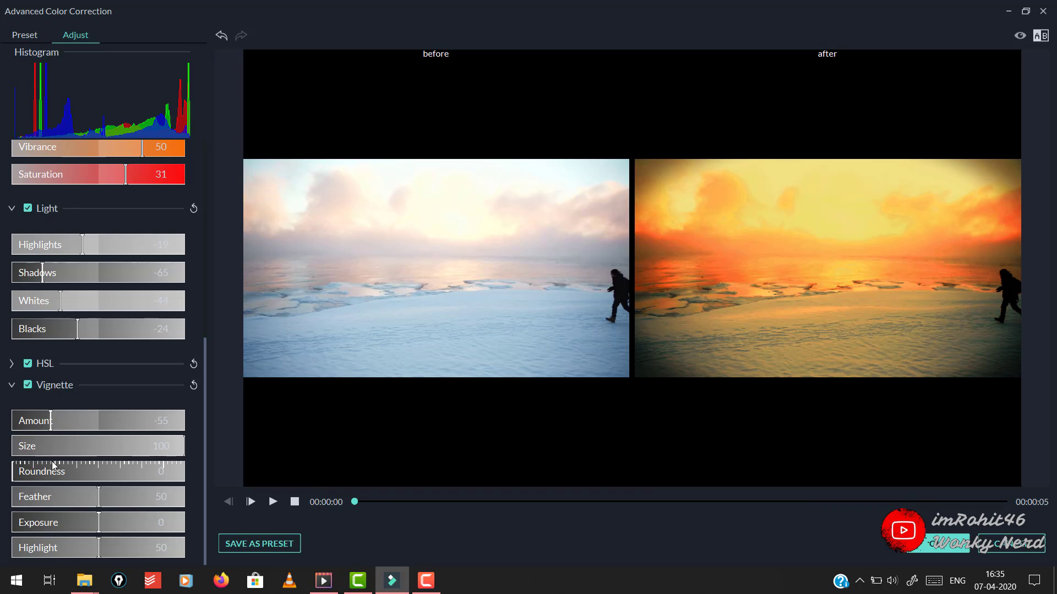
pyautogui.moveTo(49, 455); pyautogui.dragTo(198, 451)
pyautogui.moveTo(48, 470)
pyautogui.mouseDown()
pyautogui.moveTo(75, 475)
pyautogui.moveTo(49, 475)
pyautogui.mouseUp()
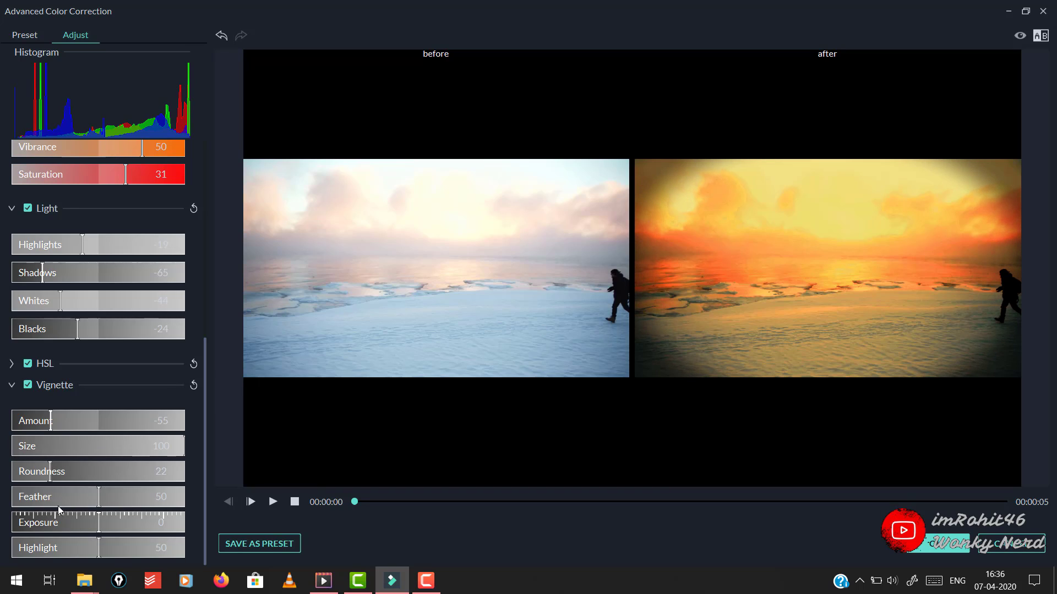
pyautogui.moveTo(50, 479); pyautogui.dragTo(15, 476)
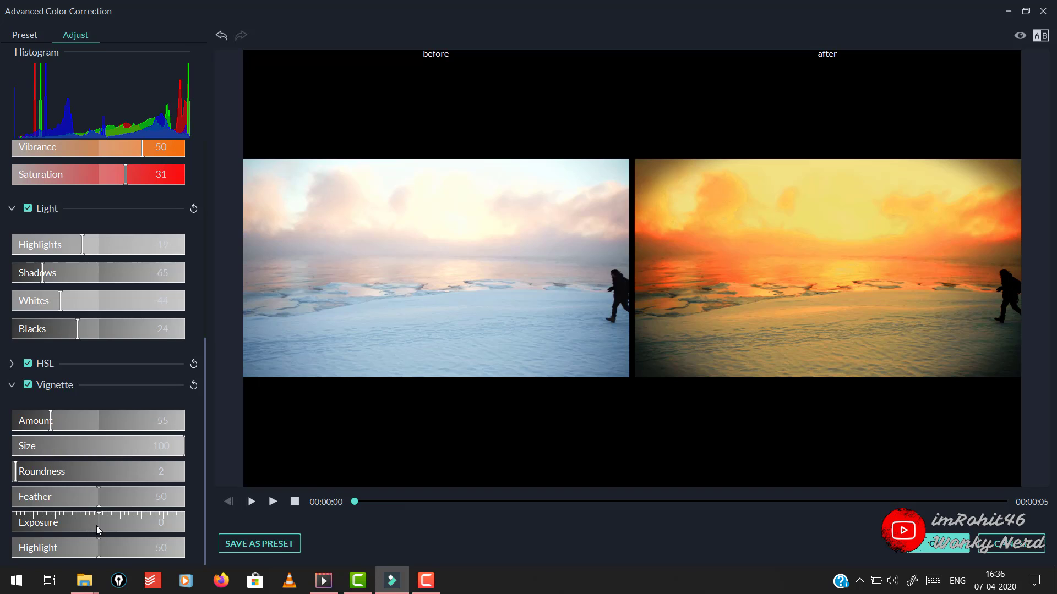
pyautogui.moveTo(98, 526)
pyautogui.mouseDown()
pyautogui.moveTo(125, 535)
pyautogui.moveTo(116, 534)
pyautogui.mouseUp()
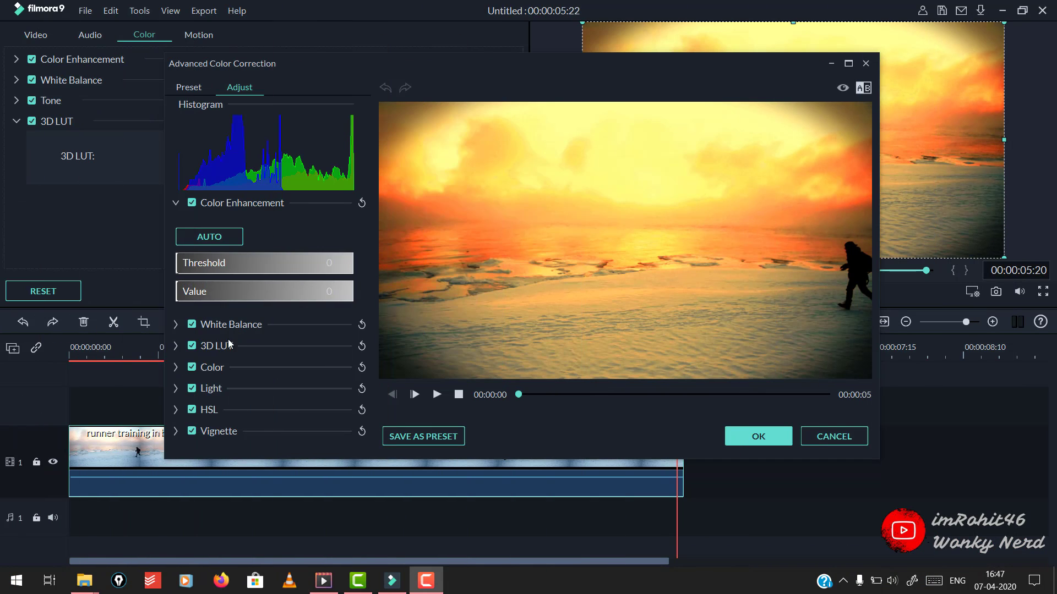
# Apply the Game of Thrones 3D LUT to the clip
pyautogui.click(176, 345)
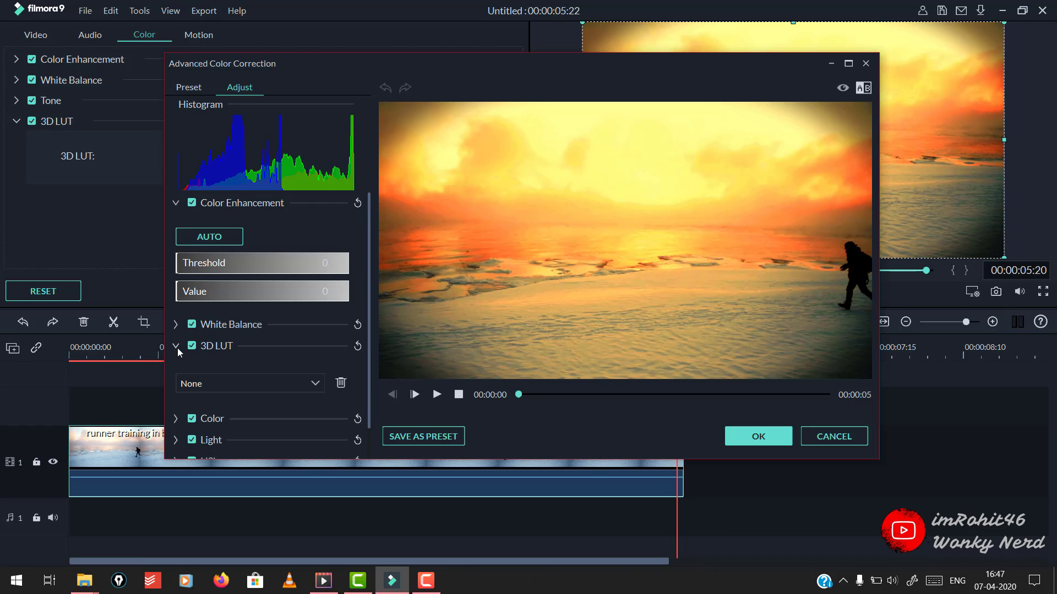
pyautogui.scroll(-1, 209, 358)
pyautogui.click(209, 350)
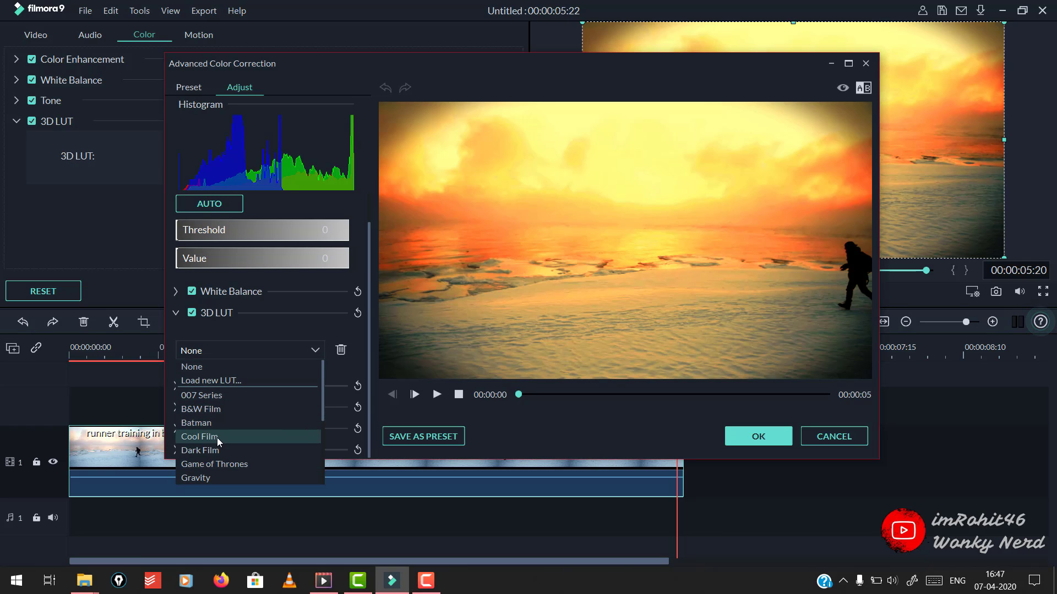
pyautogui.scroll(-1, 209, 447)
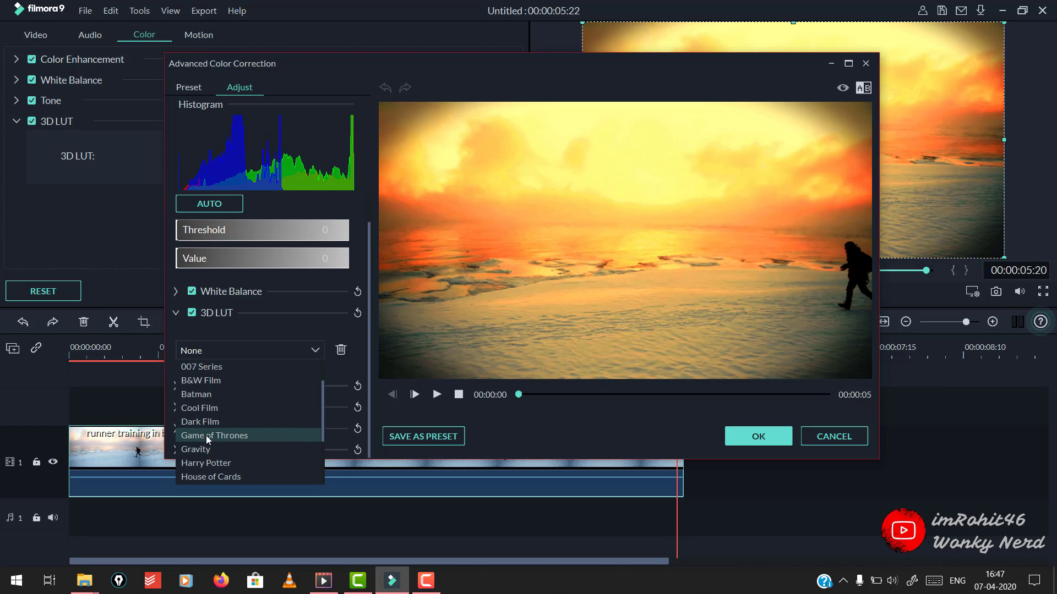
pyautogui.click(219, 435)
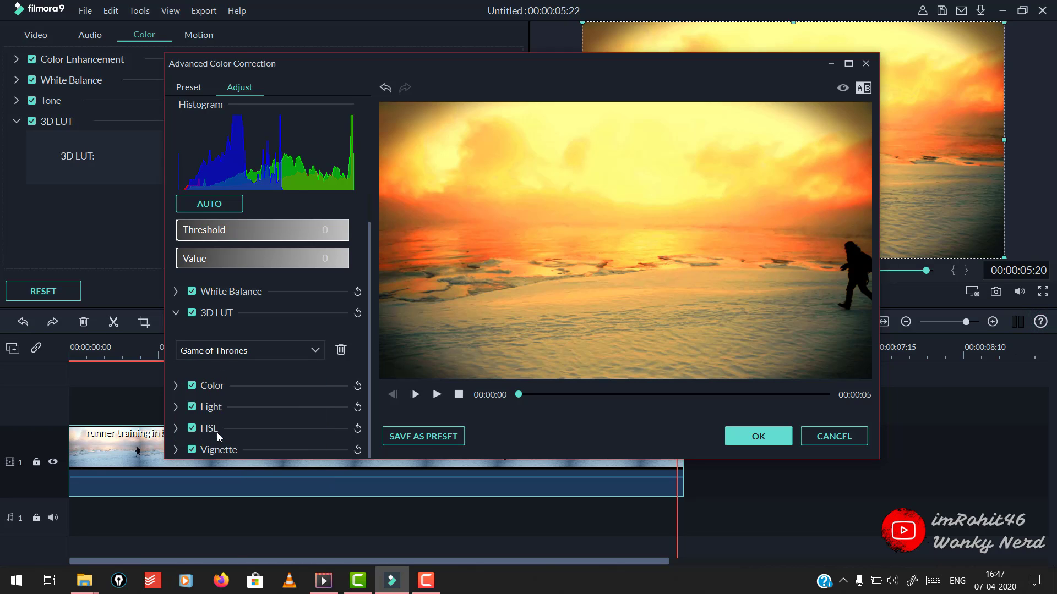
# Try the Harry Potter and Walking Dead 3D LUTs on the clip
pyautogui.click(208, 351)
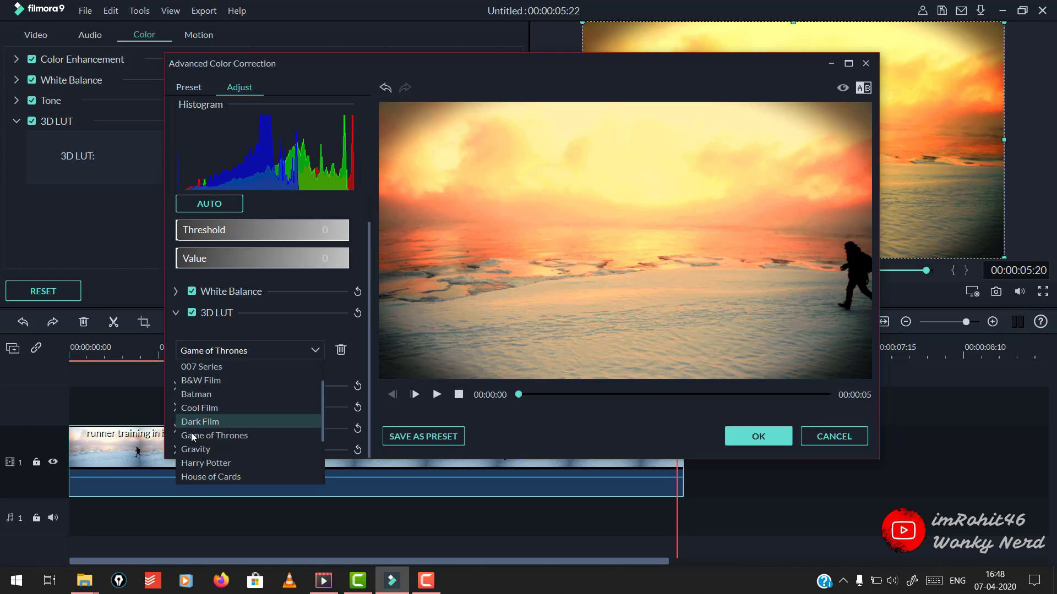
pyautogui.click(202, 463)
pyautogui.click(216, 344)
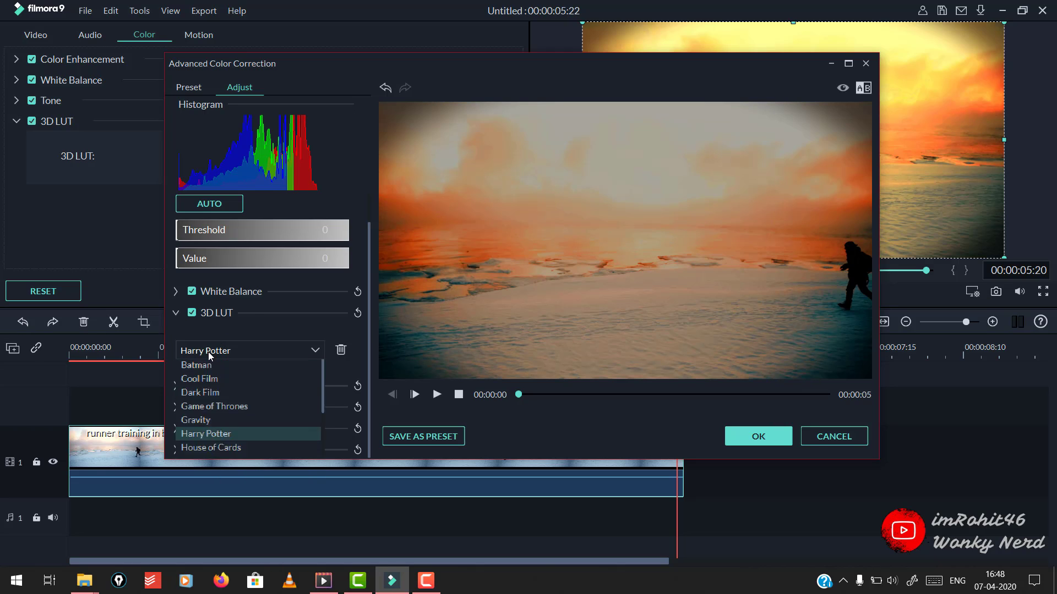
pyautogui.scroll(2, 214, 436)
pyautogui.scroll(-3, 218, 436)
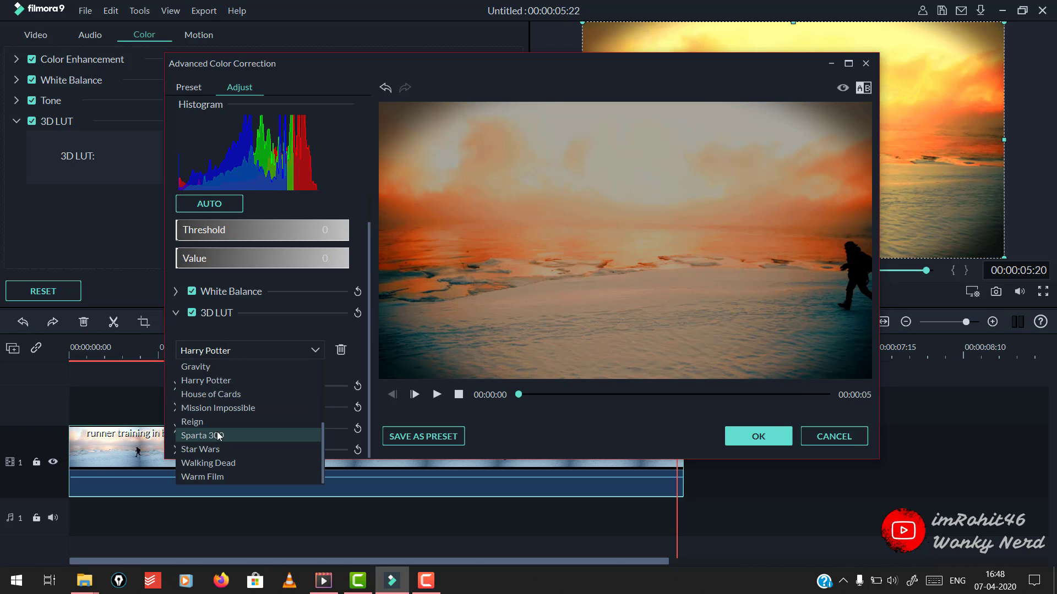
pyautogui.click(222, 462)
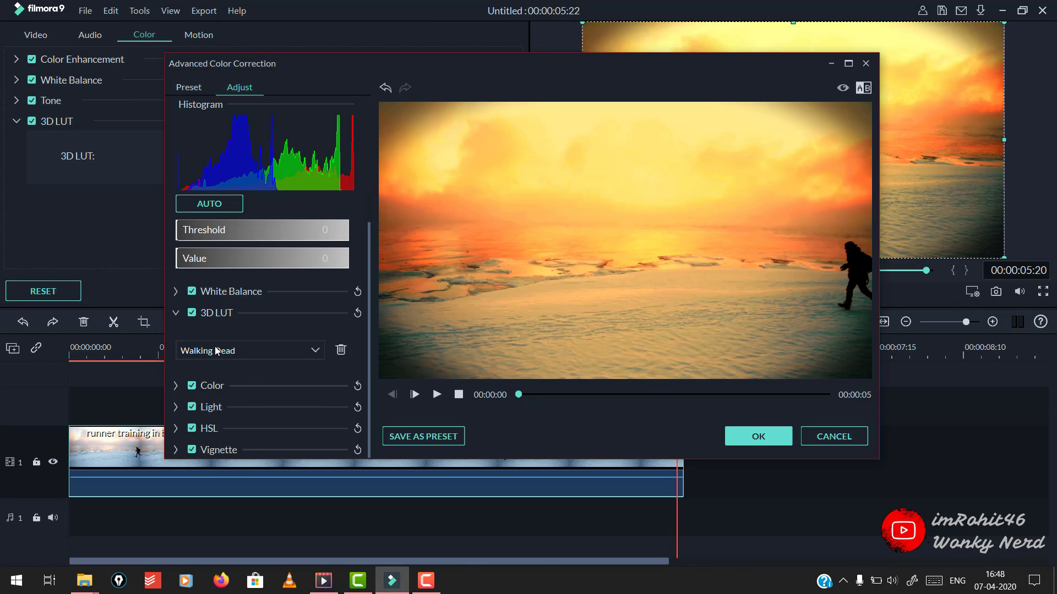
# Set the clip's 3D LUT to House of Cards and confirm the color correction
pyautogui.click(214, 345)
pyautogui.click(213, 394)
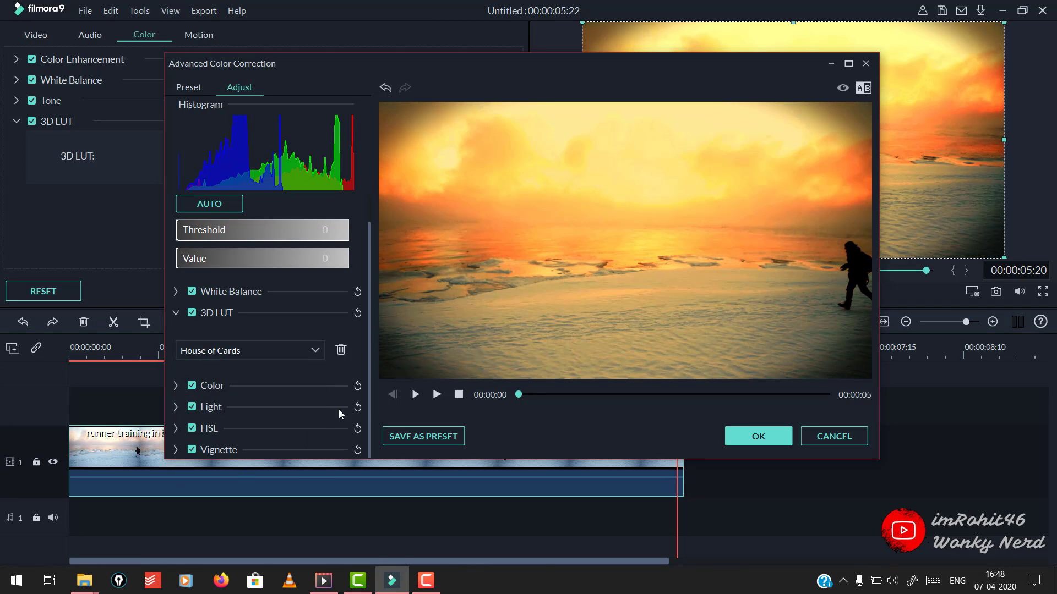
pyautogui.click(772, 442)
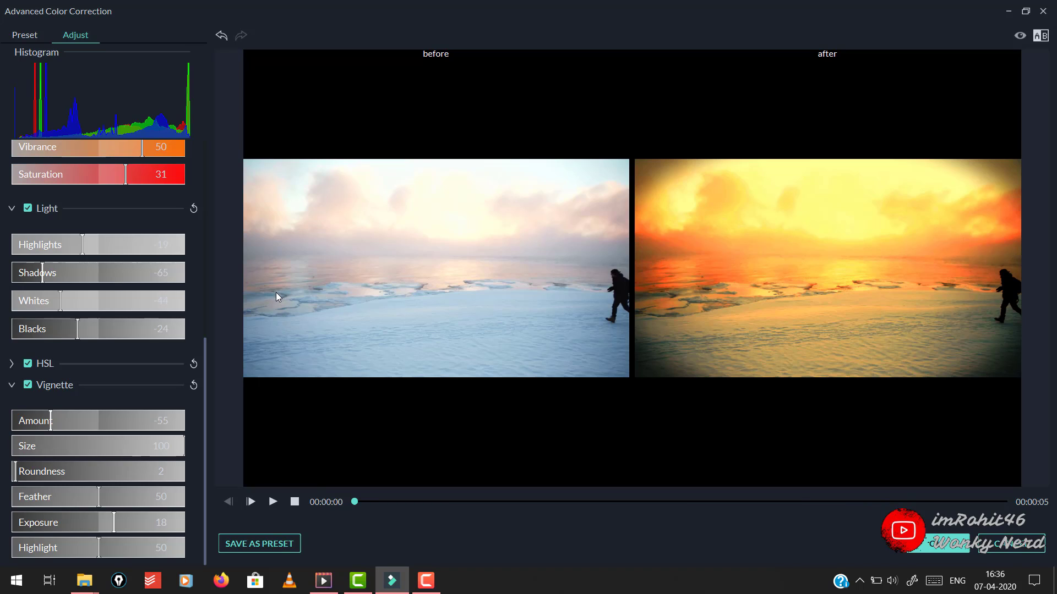
# Save the current color correction as a custom preset named sasa
pyautogui.click(252, 547)
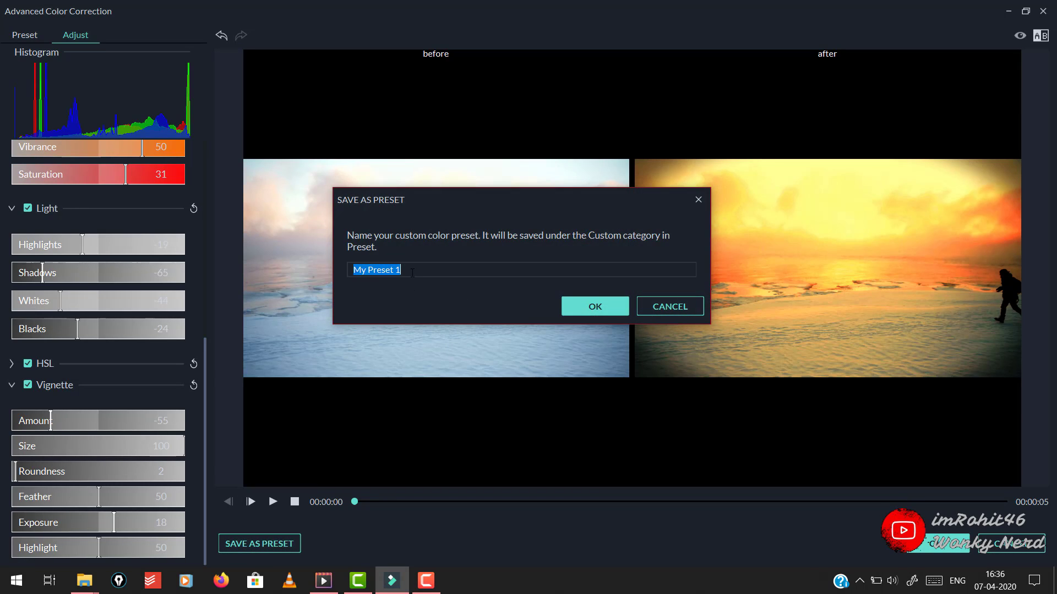
pyautogui.write('sasa')
pyautogui.click(576, 309)
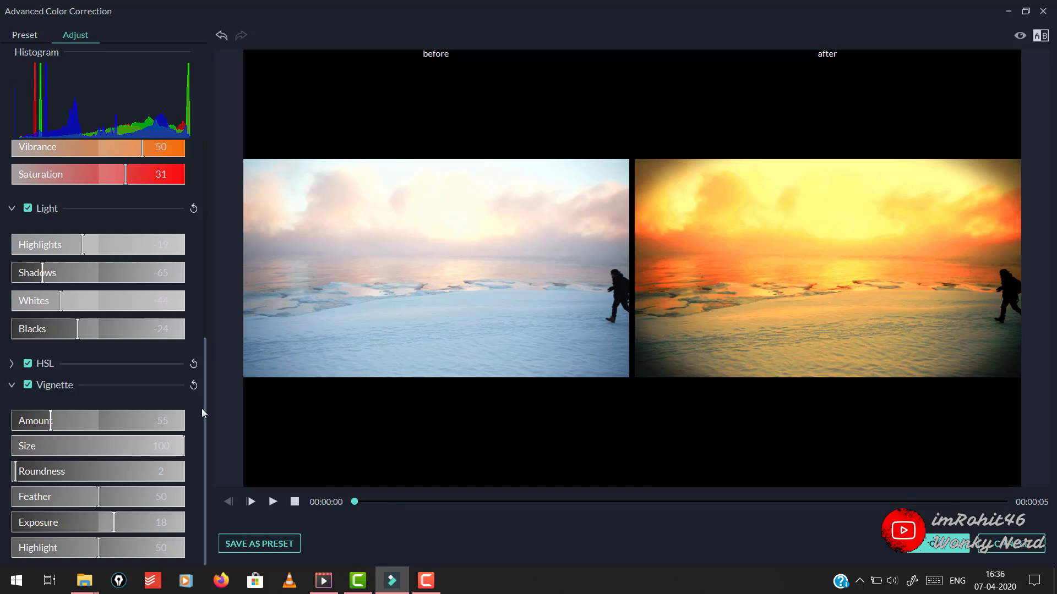
# Show the Custom category of color presets, and apply the current color correction to the clip
pyautogui.moveTo(209, 389); pyautogui.dragTo(207, 206)
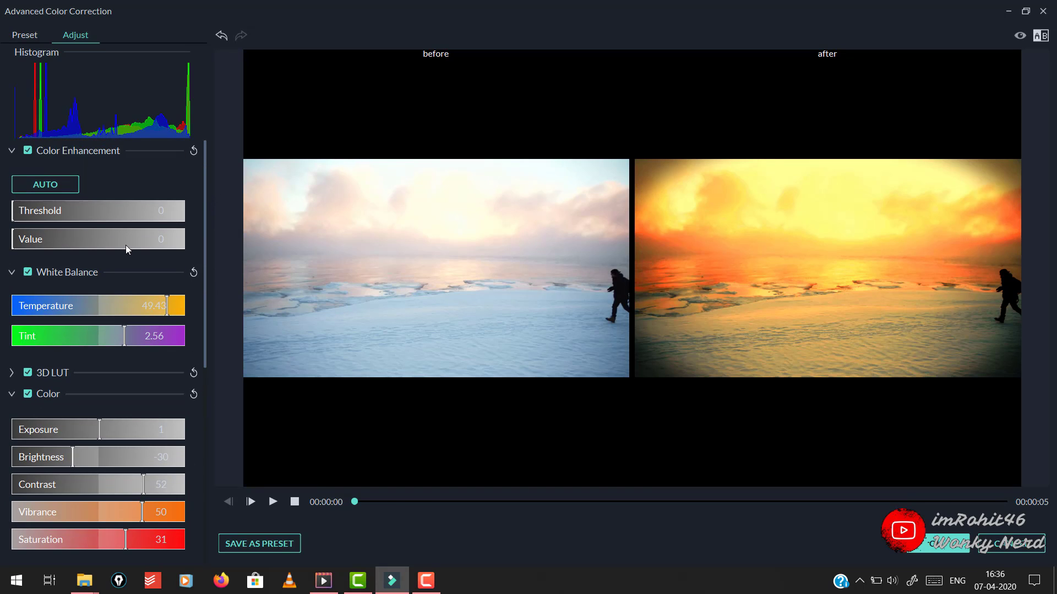
pyautogui.click(12, 272)
pyautogui.click(11, 315)
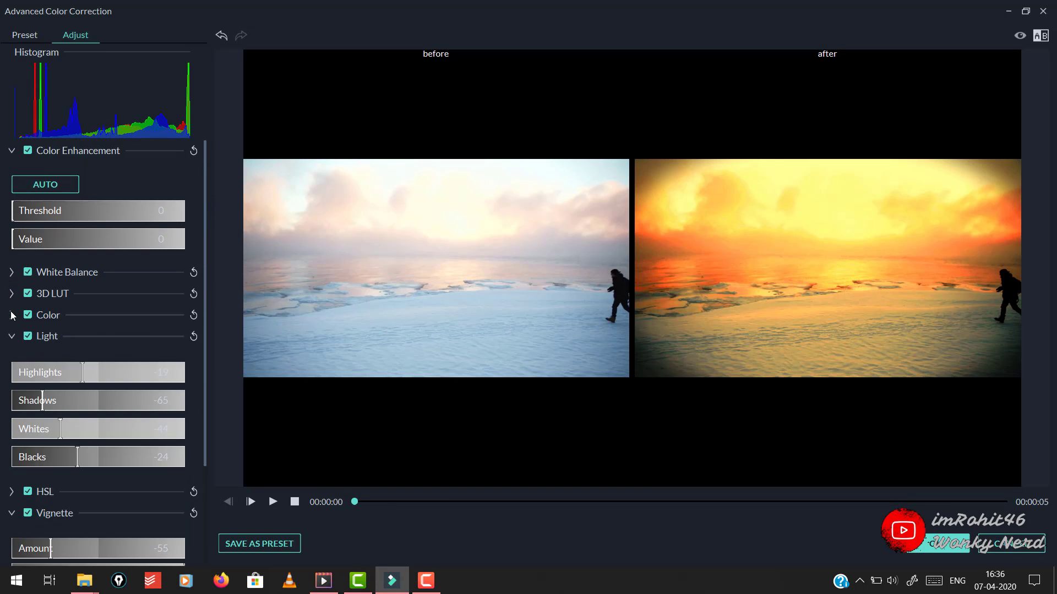
pyautogui.click(25, 35)
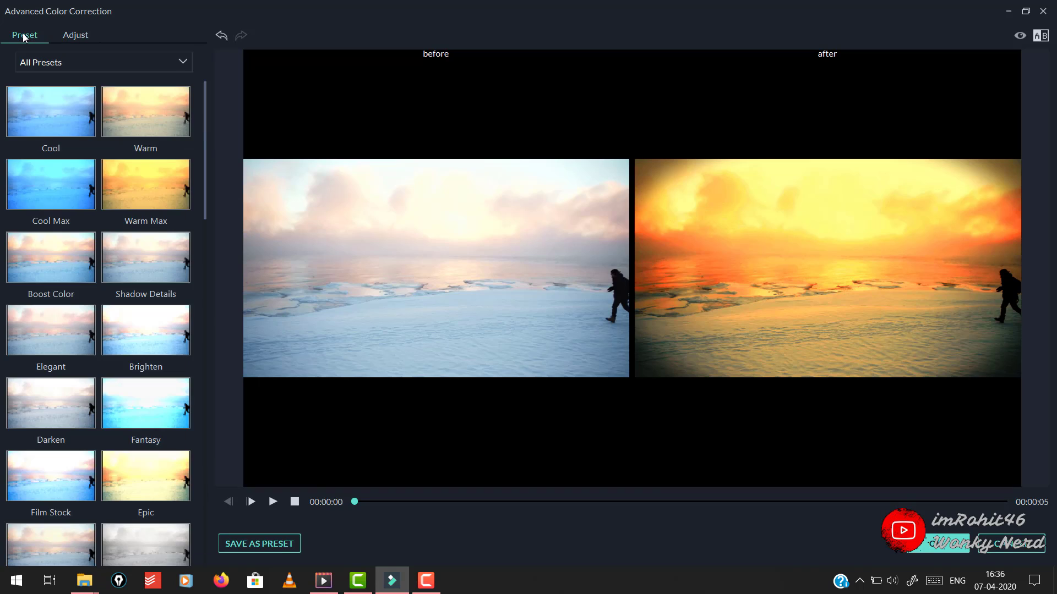
pyautogui.click(50, 62)
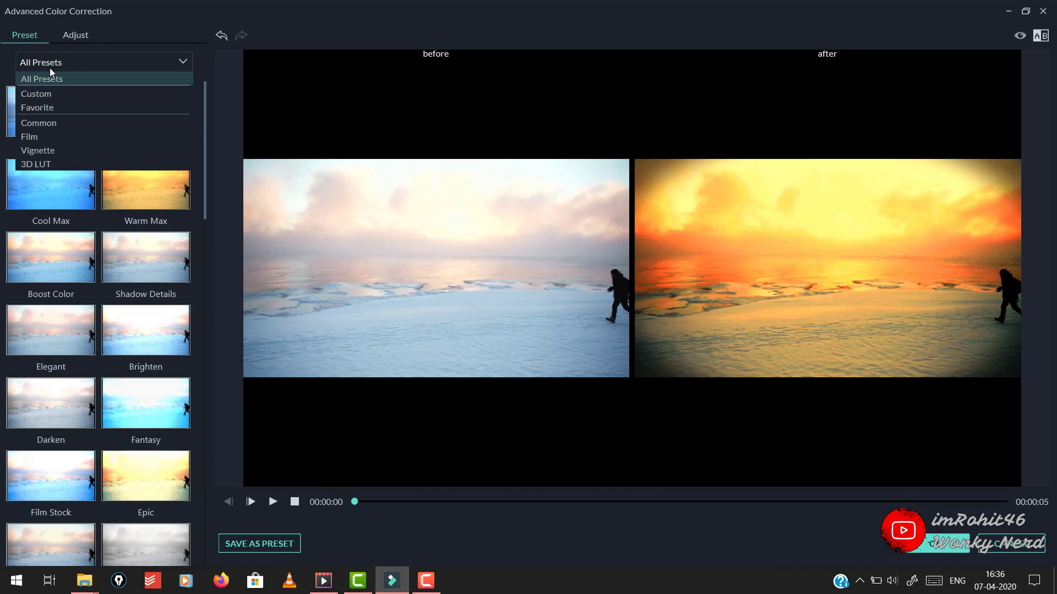
pyautogui.click(40, 96)
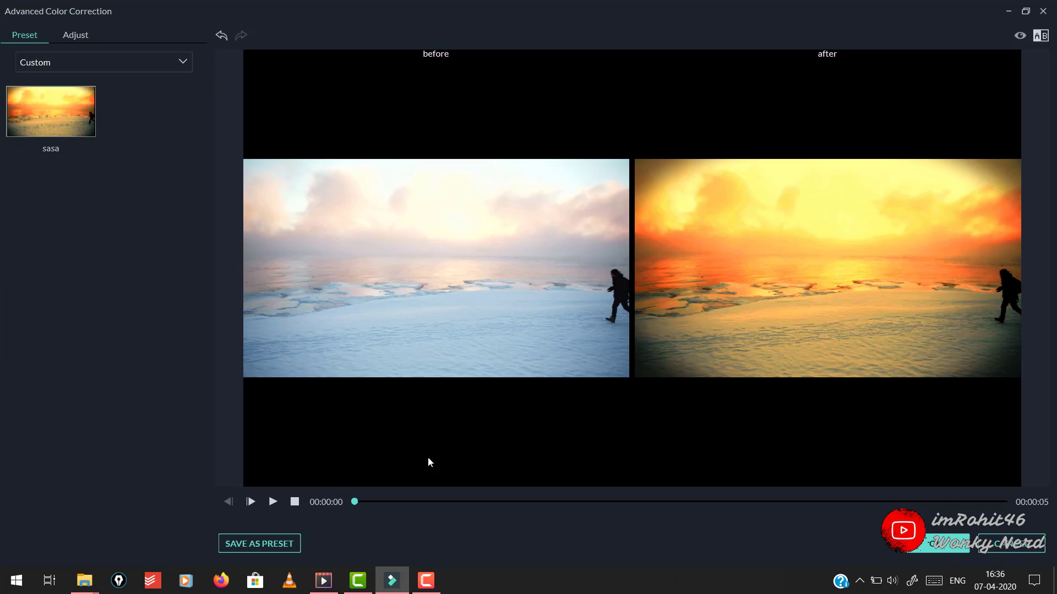
pyautogui.click(944, 548)
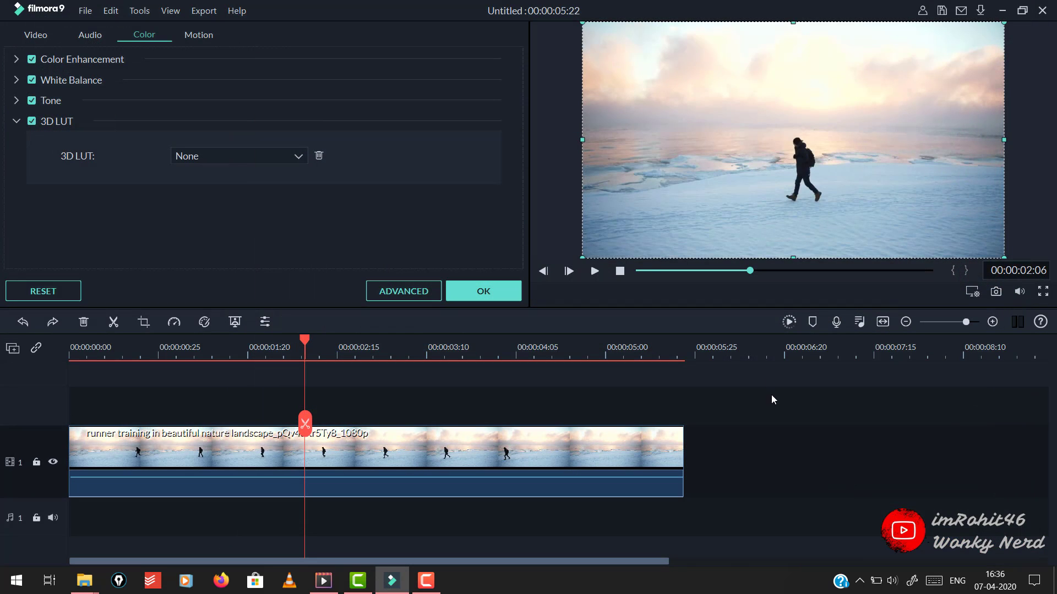
# Play back the graded runner clip, restarting the preview from about one second
pyautogui.click(568, 271)
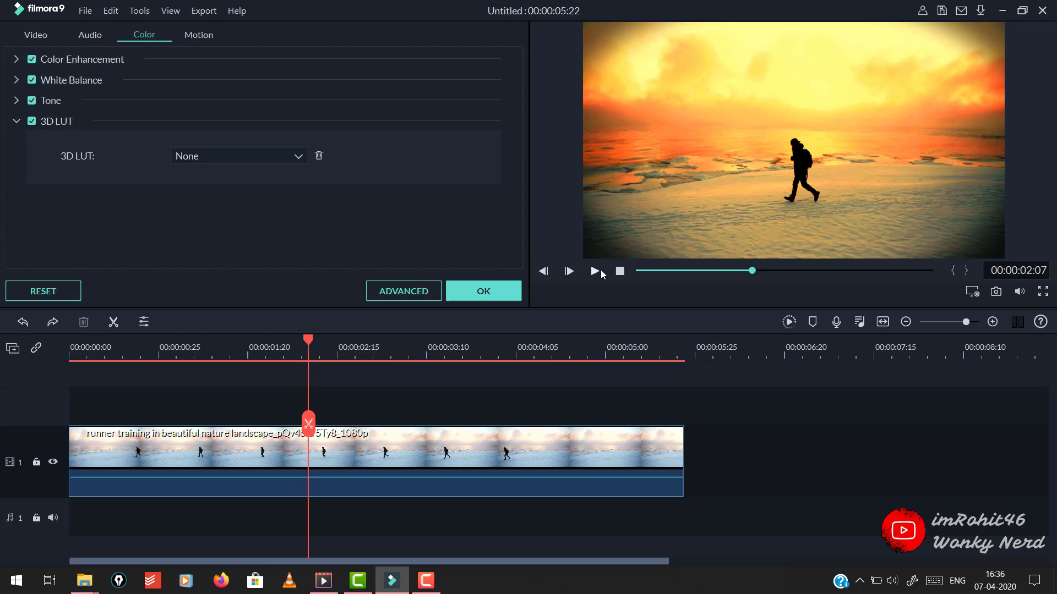
pyautogui.click(595, 272)
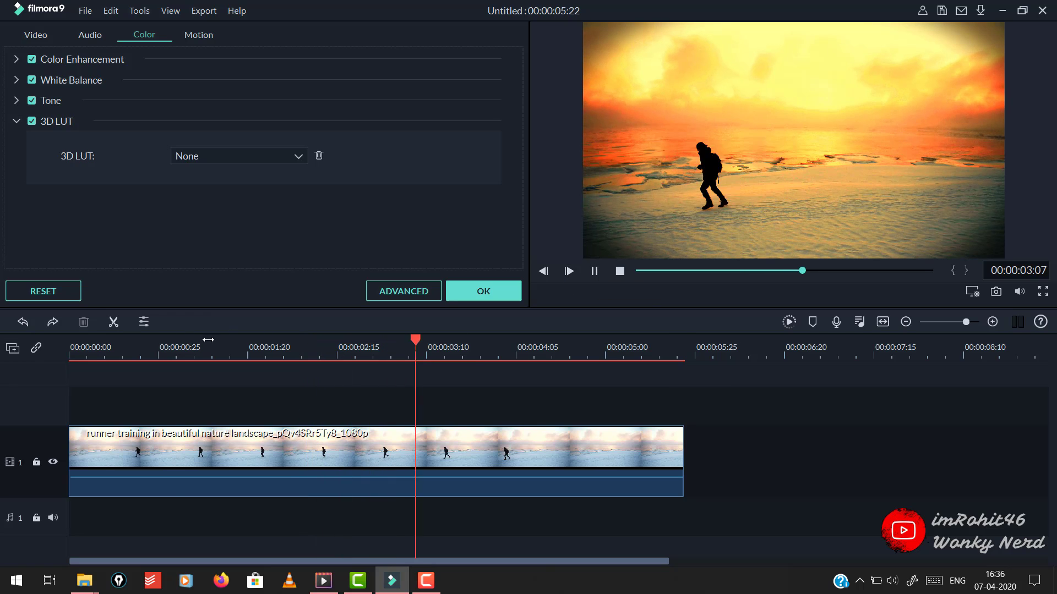
pyautogui.click(178, 356)
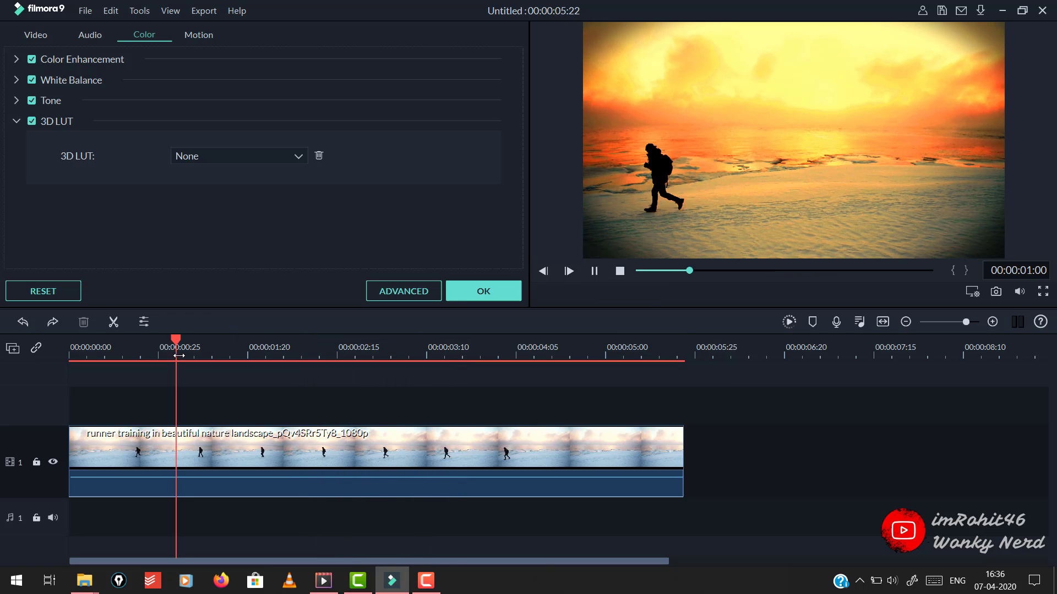
pyautogui.click(594, 271)
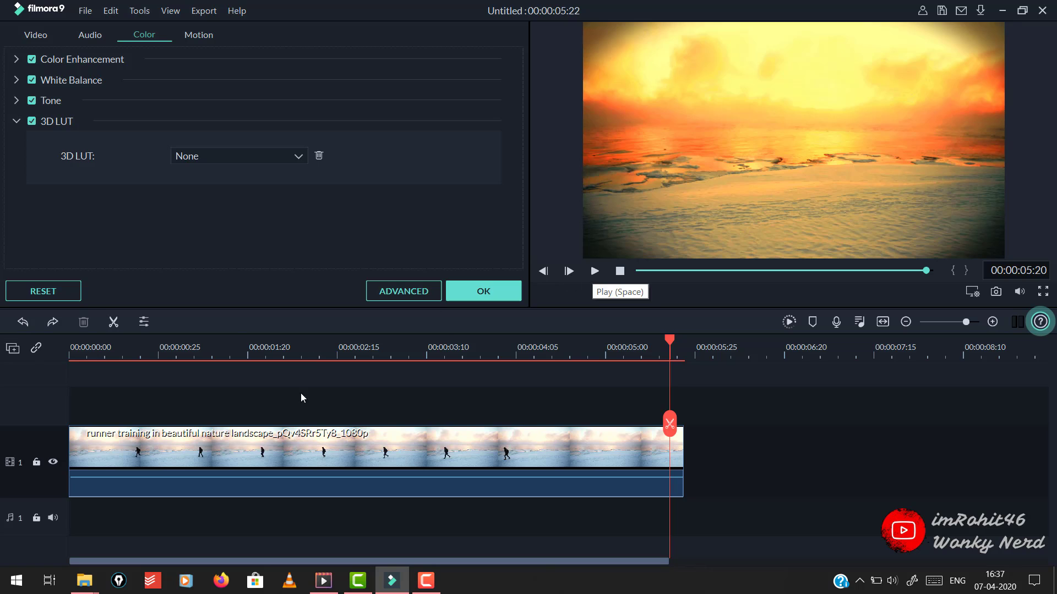
# Reopen the runner clip's advanced color correction to review its adjustments, and close it without saving changes
pyautogui.rightClick(306, 463)
pyautogui.click(333, 373)
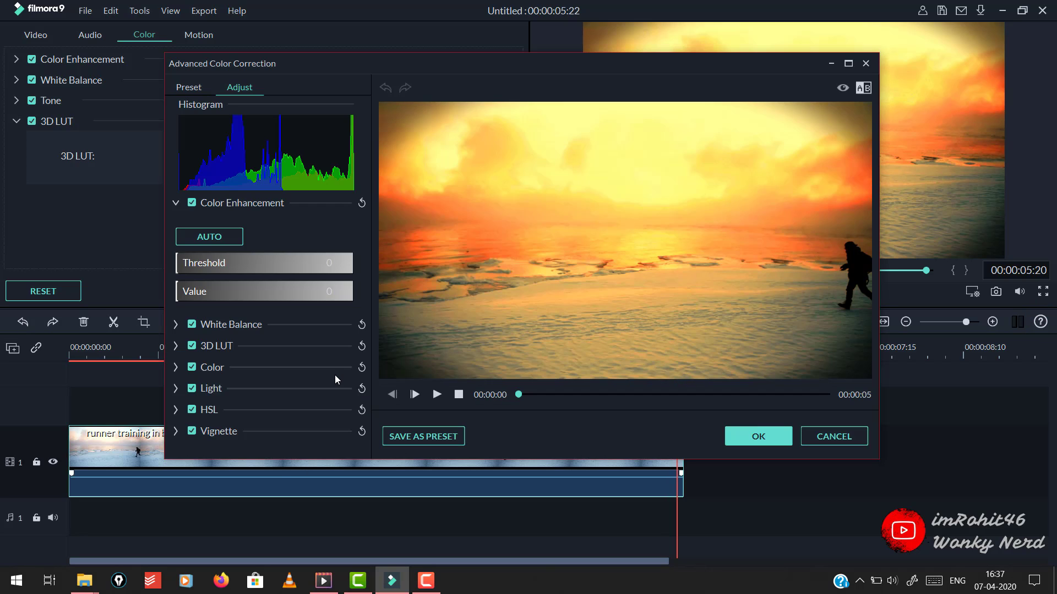
pyautogui.click(831, 443)
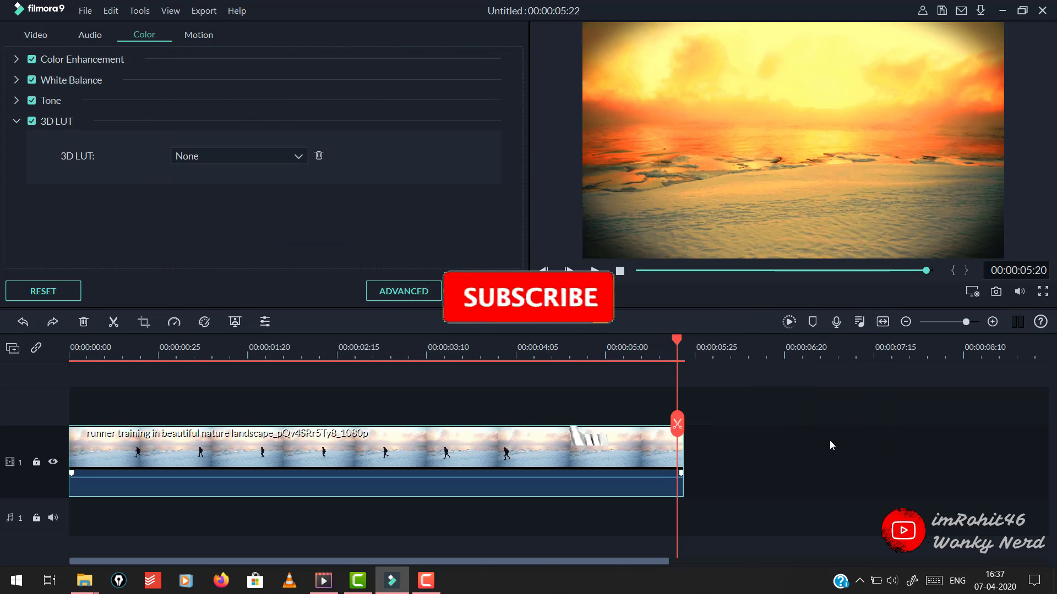